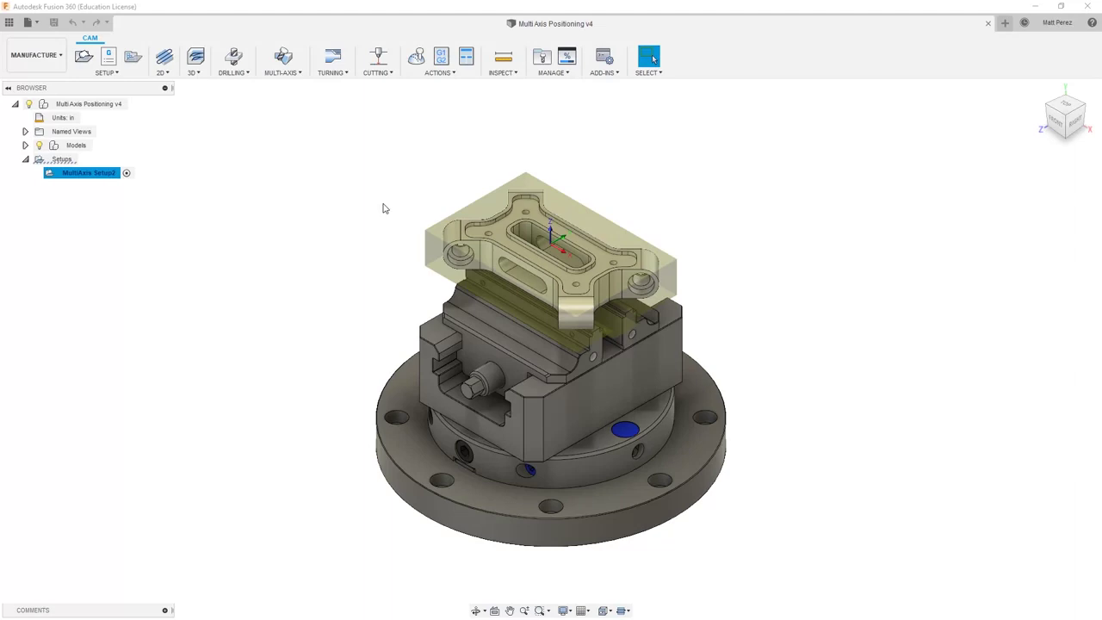
Deselect everything, zoom in on the part, and select MultiAxis Setup2 in the browser
{"action": "left_click", "coordinate": [365, 268]}
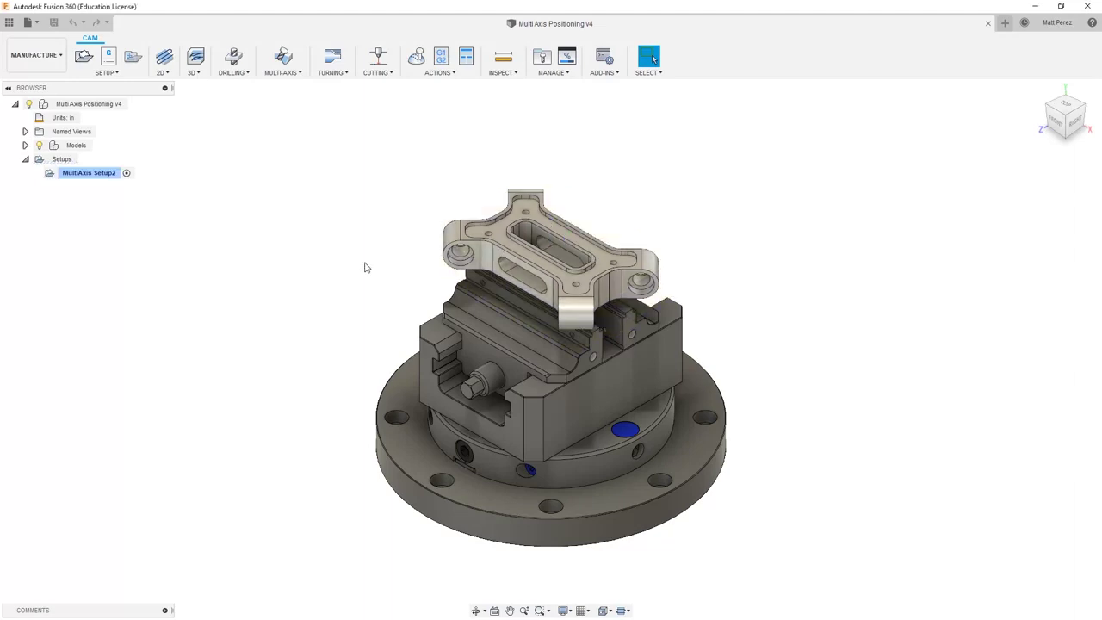
{"action": "scroll", "coordinate": [365, 268], "scroll_direction": "up", "scroll_amount": 5}
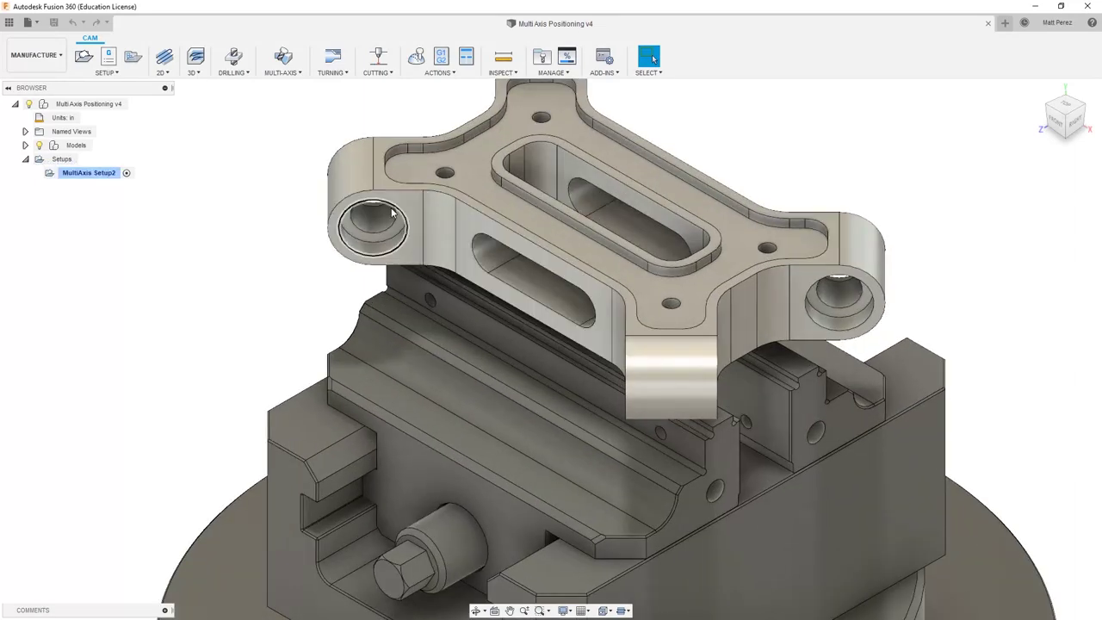
{"action": "left_click", "coordinate": [101, 174]}
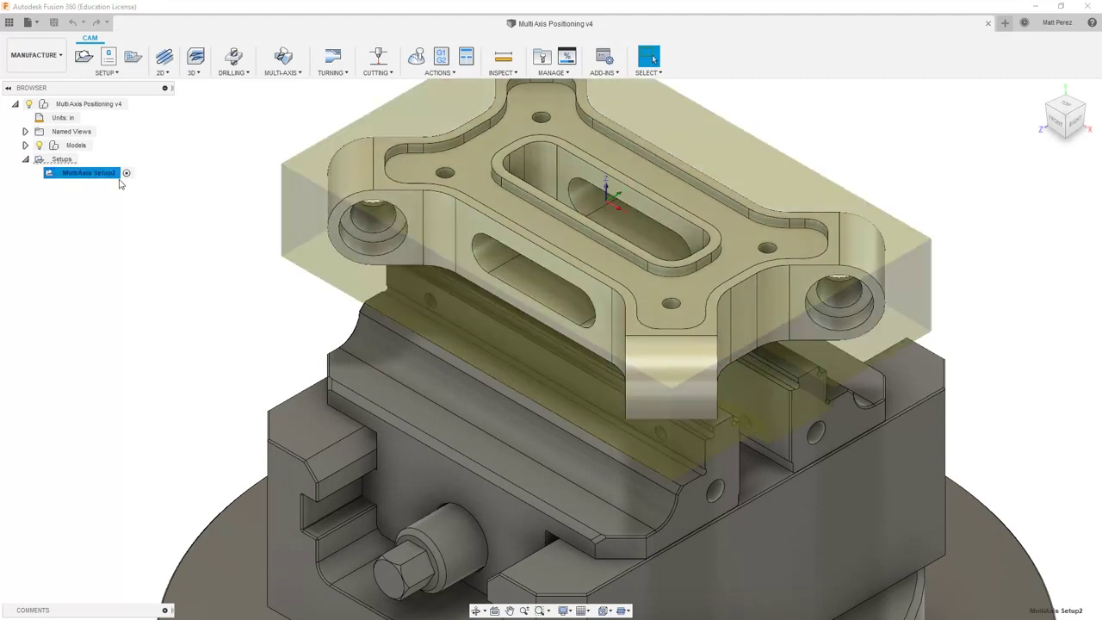
Create a 3D Adaptive Clearing using tool #7, the Ø1/2" flat HSS end mill from the CADCAM Multi Axis library
{"action": "left_click", "coordinate": [198, 76]}
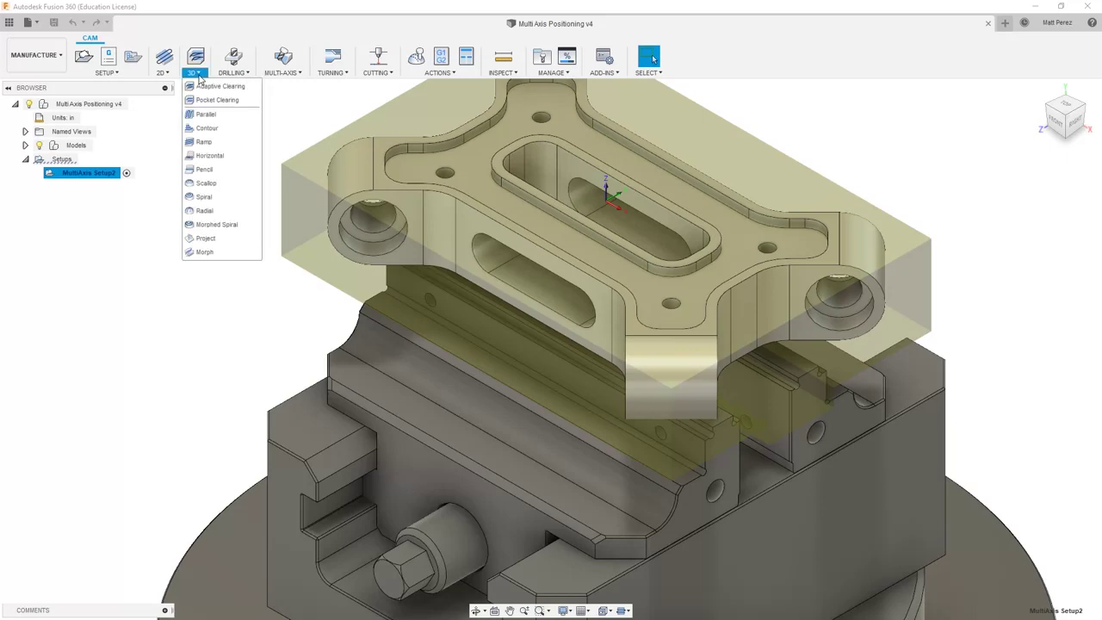
{"action": "left_click", "coordinate": [207, 87]}
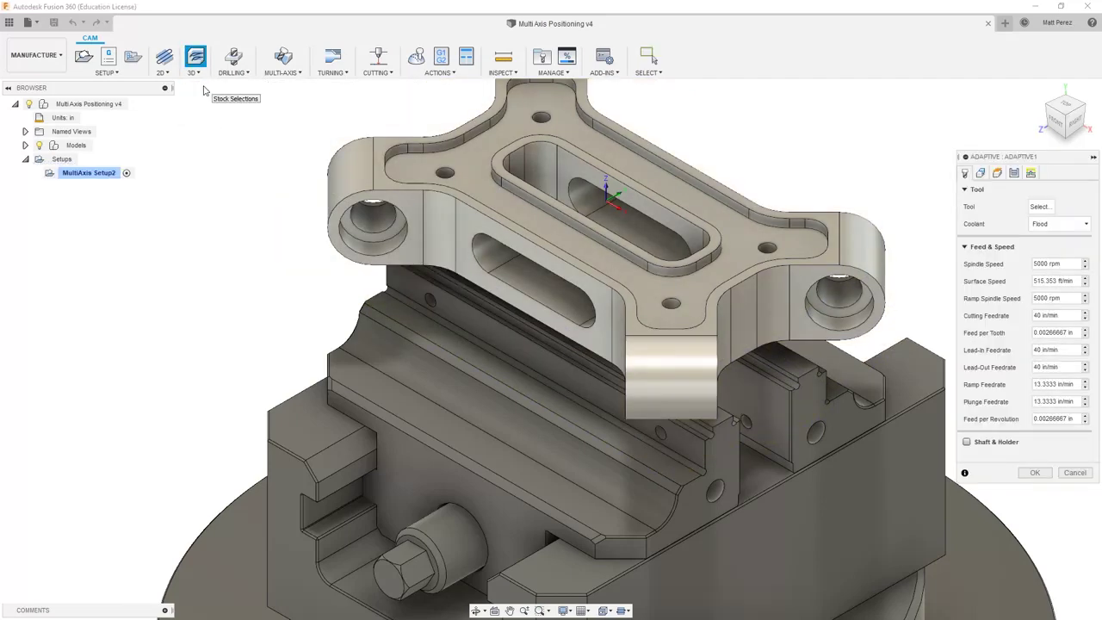
{"action": "left_click", "coordinate": [1042, 209]}
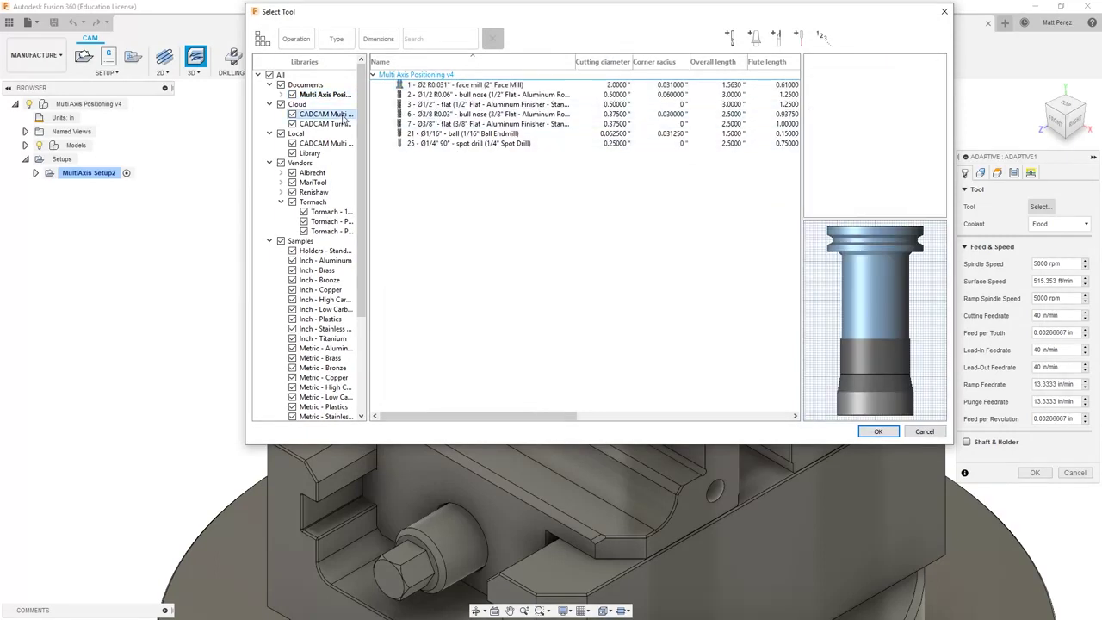
{"action": "left_click", "coordinate": [343, 118]}
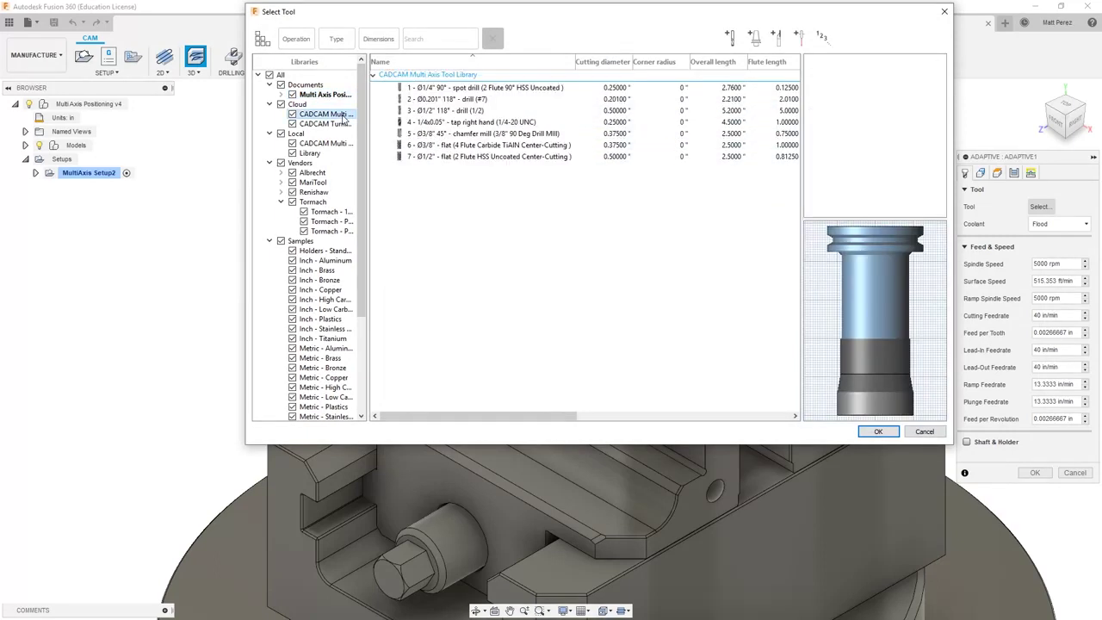
{"action": "left_click", "coordinate": [442, 157]}
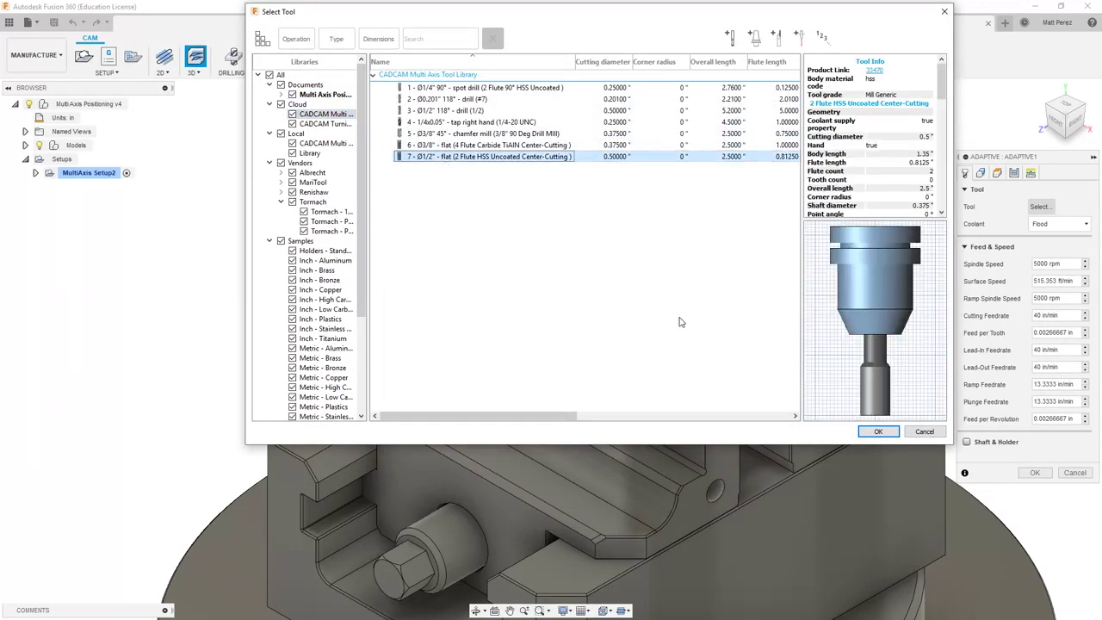
{"action": "left_click", "coordinate": [876, 433]}
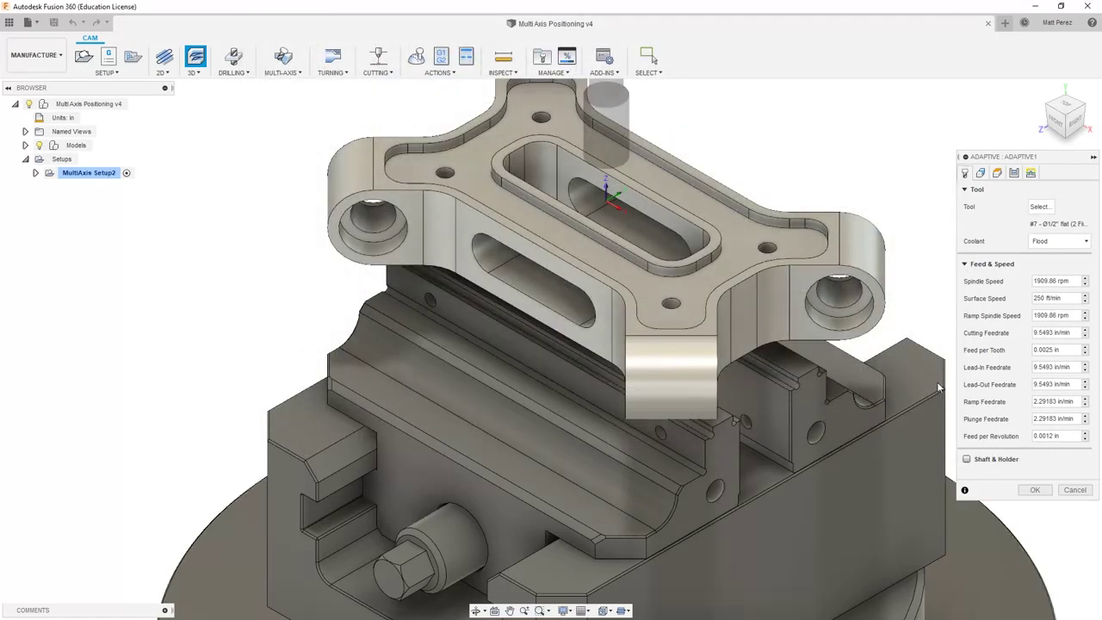
{"action": "left_click", "coordinate": [982, 173]}
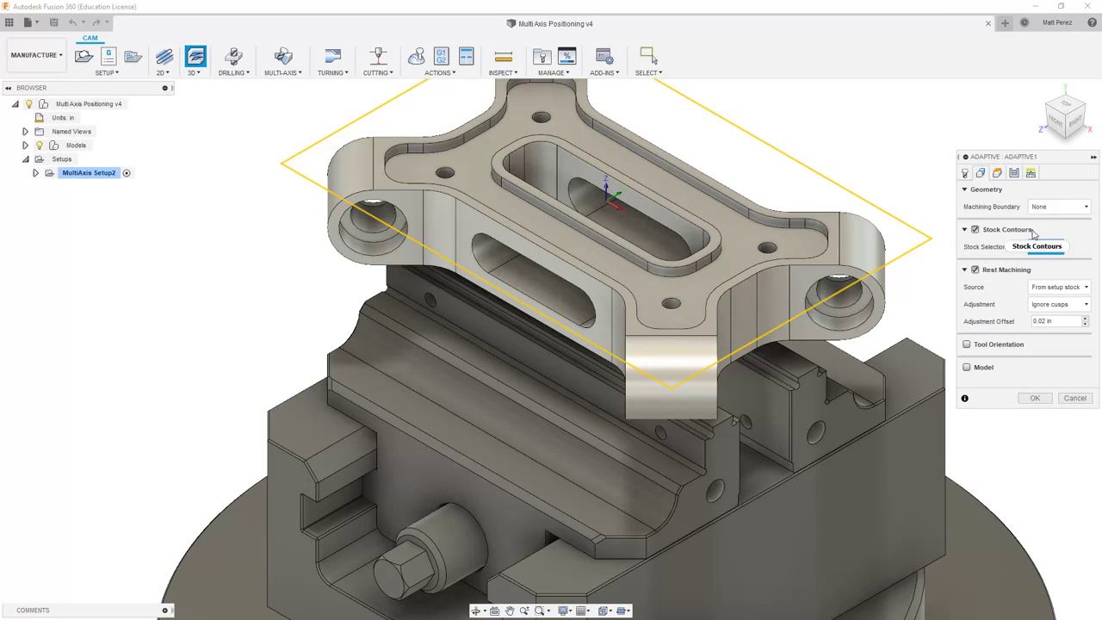
In the Geometry settings, uncheck Rest Machining and leave Tool Orientation turned off
{"action": "scroll", "coordinate": [866, 167], "scroll_direction": "down", "scroll_amount": 2}
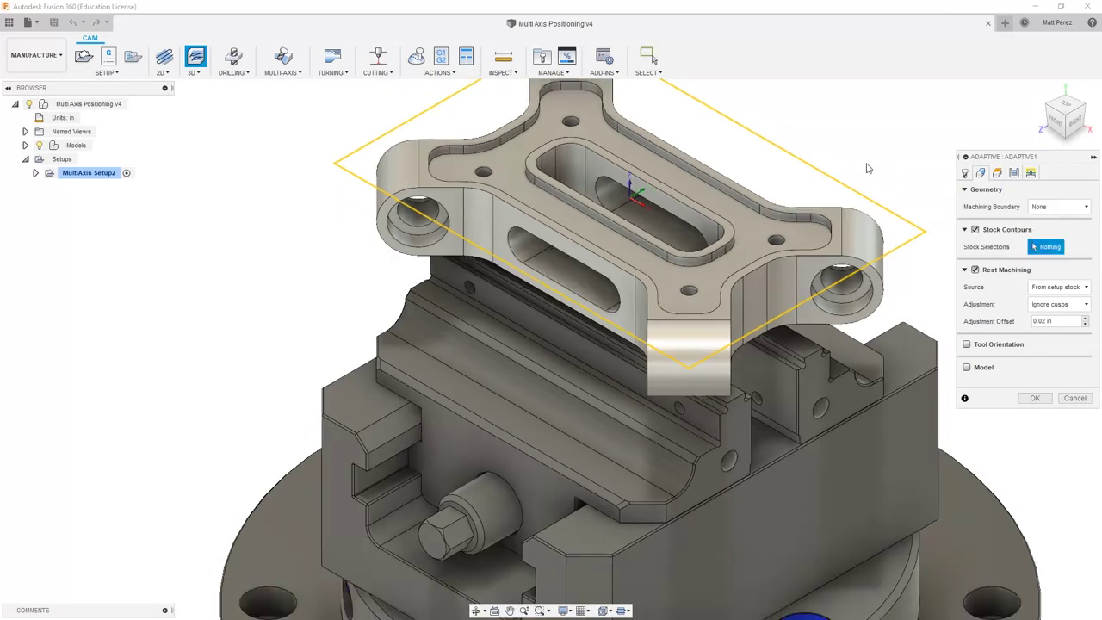
{"action": "scroll", "coordinate": [290, 342], "scroll_direction": "down", "scroll_amount": 3}
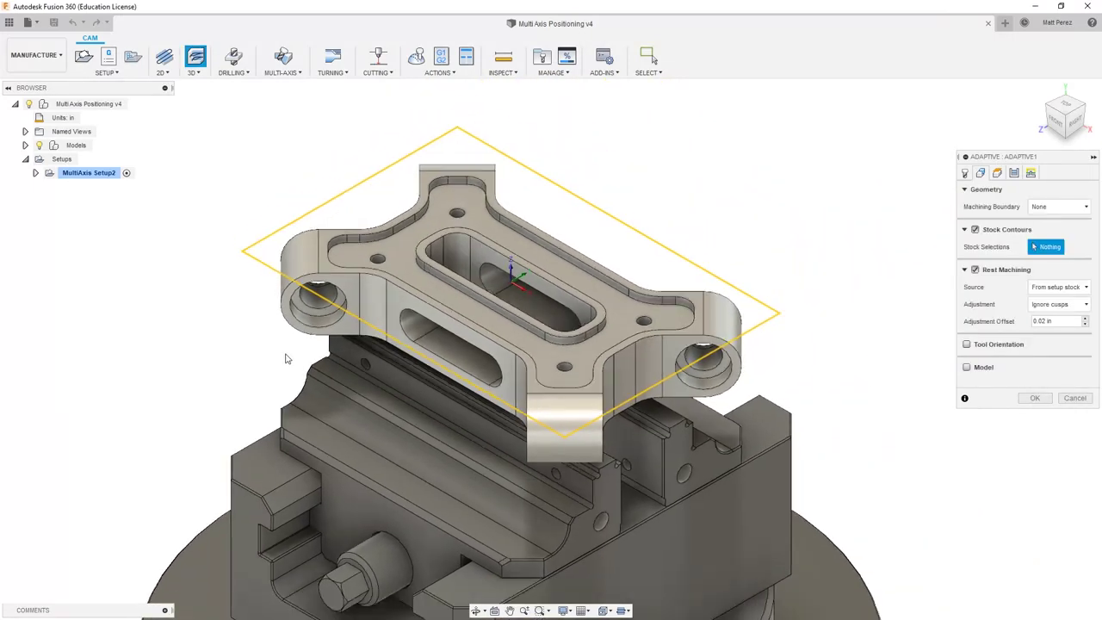
{"action": "left_click", "coordinate": [976, 269]}
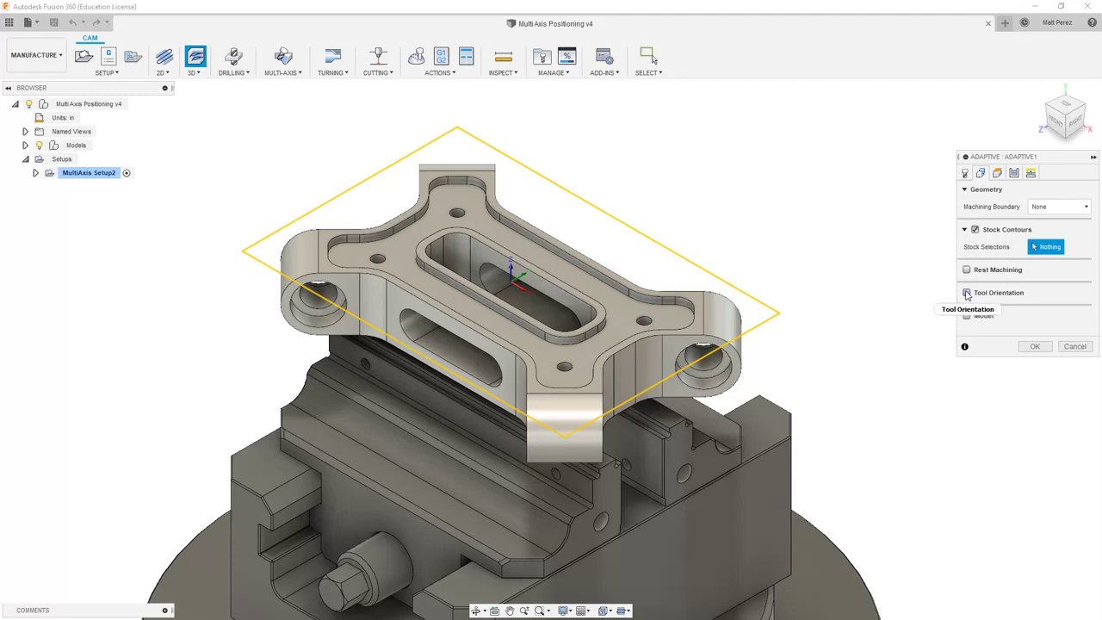
{"action": "left_click", "coordinate": [966, 293]}
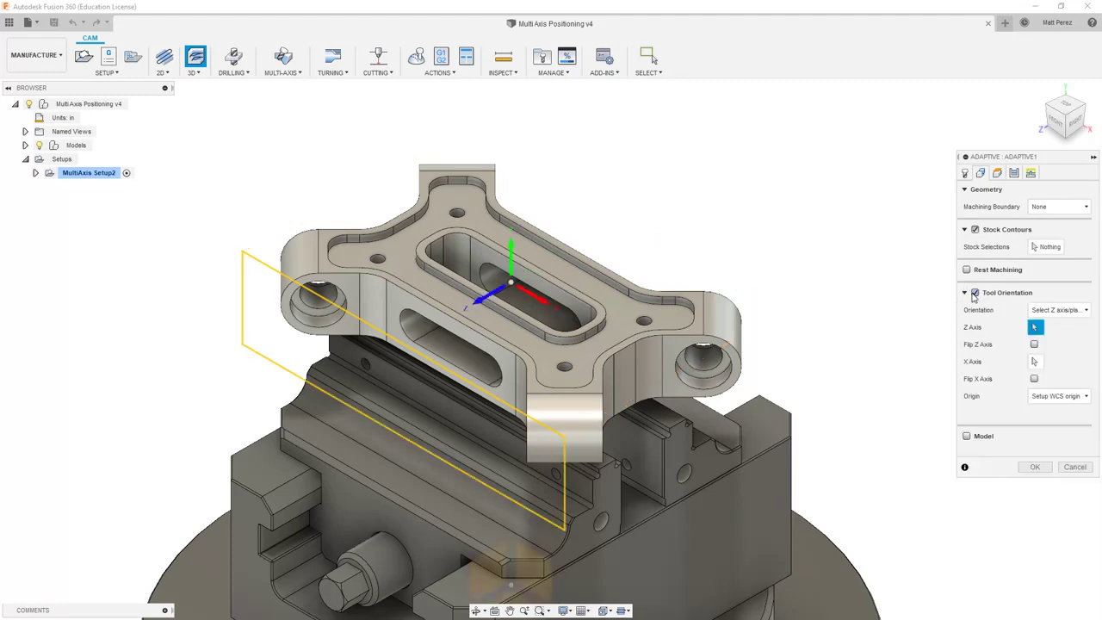
{"action": "left_click", "coordinate": [974, 293]}
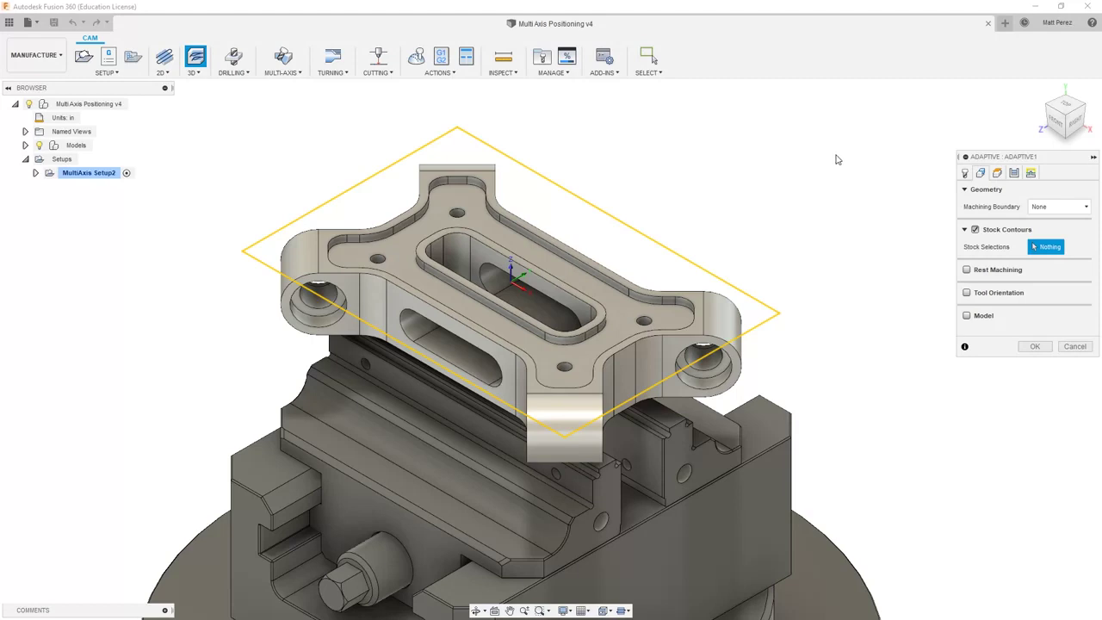
View the part from the RIGHT side and make the Stock:1 body visible
{"action": "left_click", "coordinate": [997, 174]}
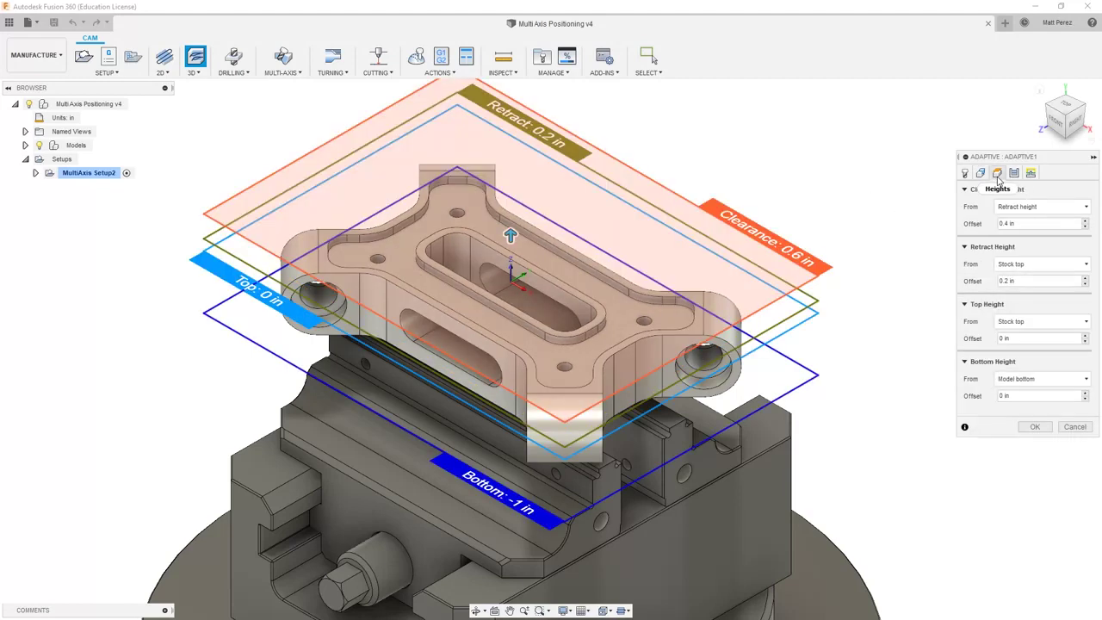
{"action": "left_click", "coordinate": [1078, 125]}
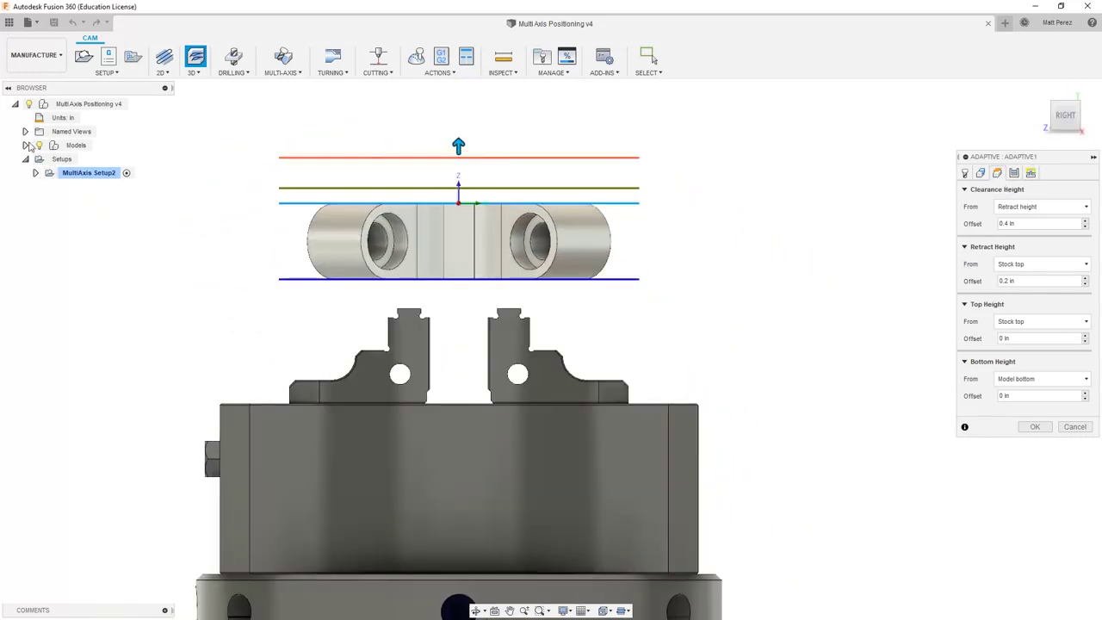
{"action": "left_click", "coordinate": [25, 144]}
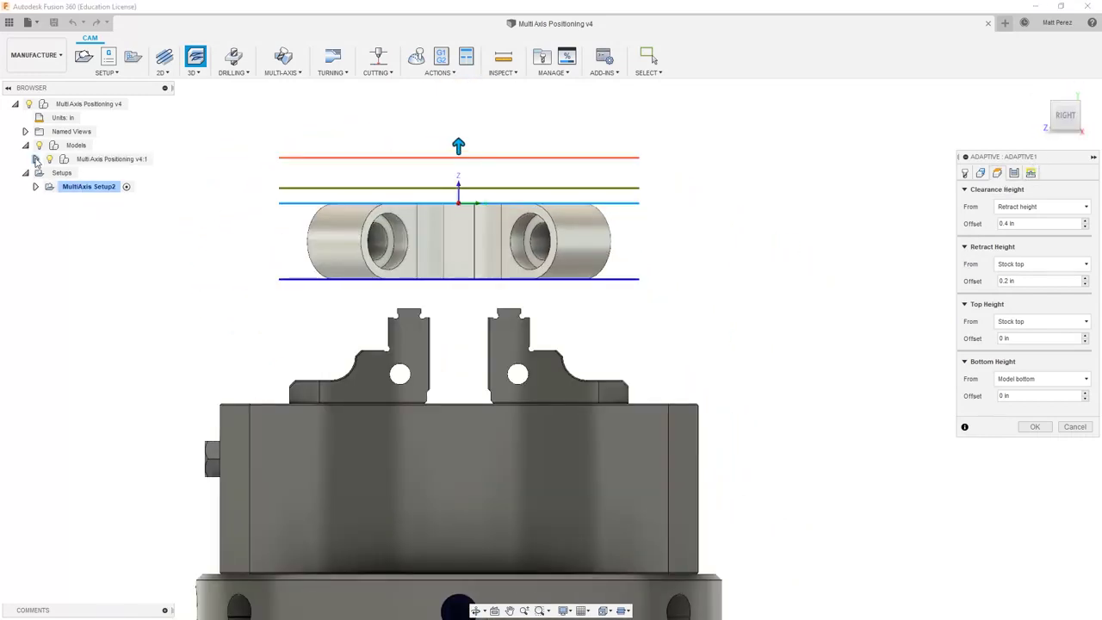
{"action": "left_click", "coordinate": [36, 159]}
{"action": "left_click", "coordinate": [59, 213]}
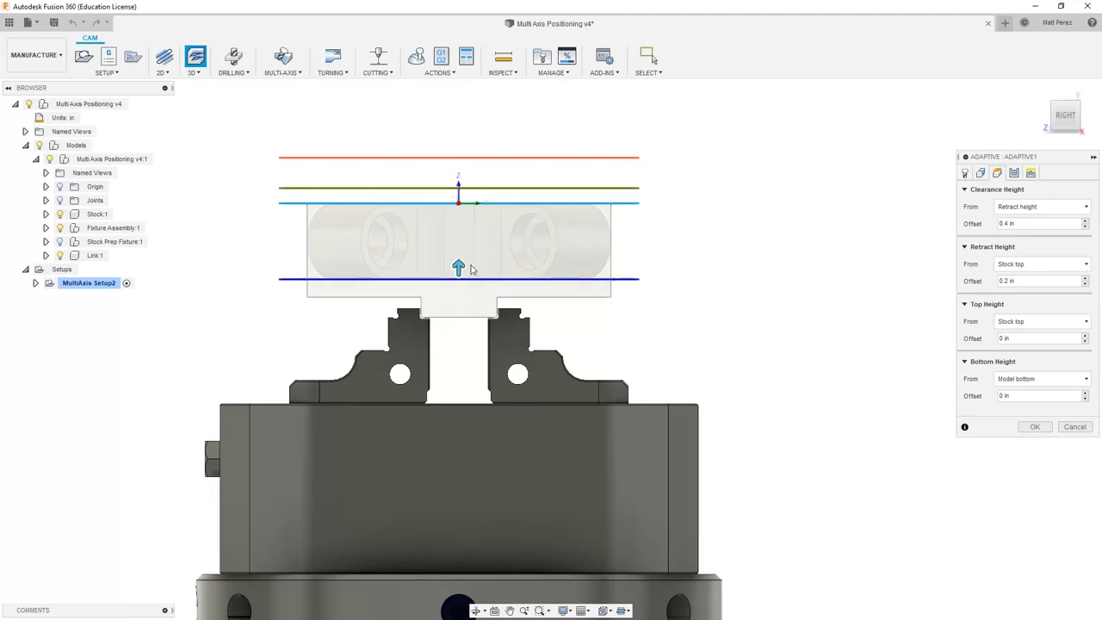
Lower the bottom height to -0.3 in from model bottom and return to the Home view
{"action": "left_click_drag", "start_coordinate": [459, 266], "coordinate": [454, 317]}
{"action": "scroll", "coordinate": [457, 297], "scroll_direction": "up", "scroll_amount": 3}
{"action": "scroll", "coordinate": [671, 307], "scroll_direction": "up", "scroll_amount": 2}
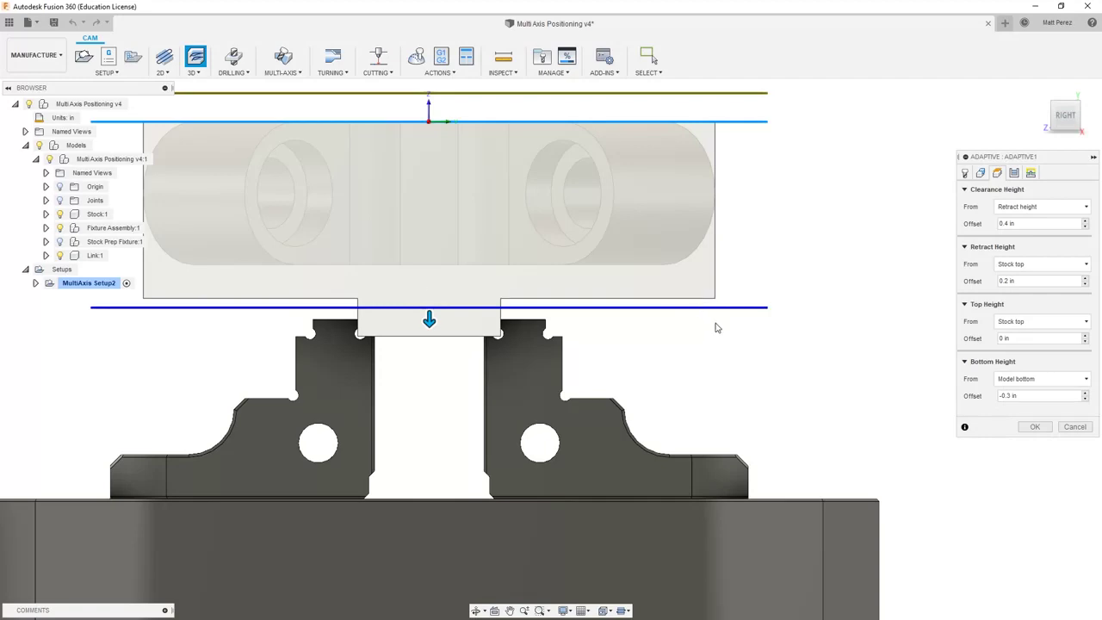
{"action": "scroll", "coordinate": [716, 322], "scroll_direction": "down", "scroll_amount": 3}
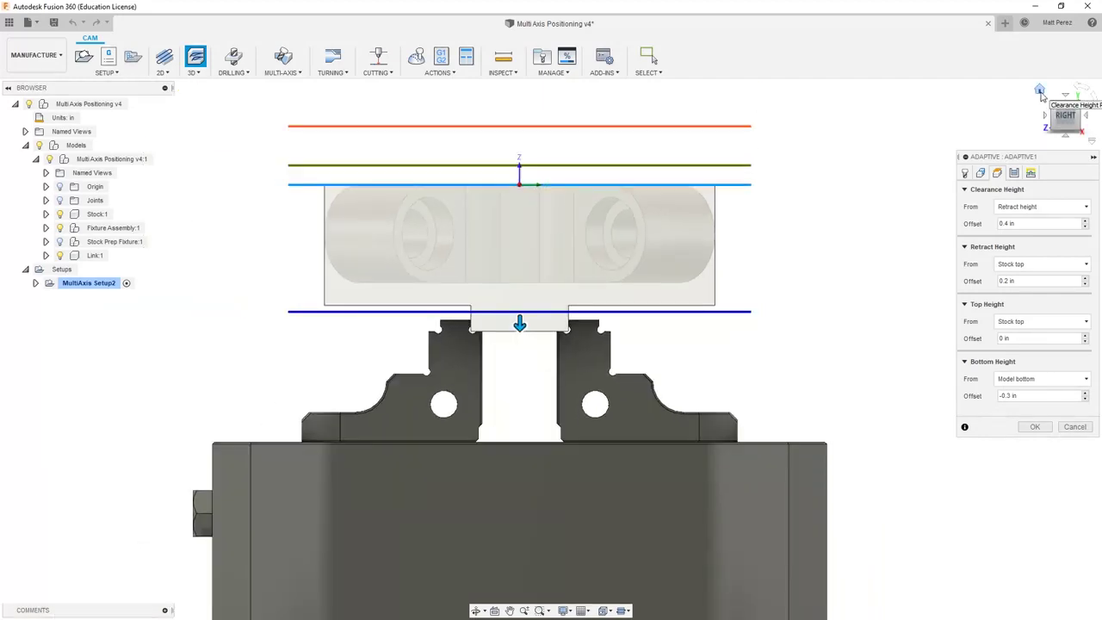
{"action": "left_click", "coordinate": [1039, 90]}
{"action": "scroll", "coordinate": [513, 269], "scroll_direction": "up", "scroll_amount": 3}
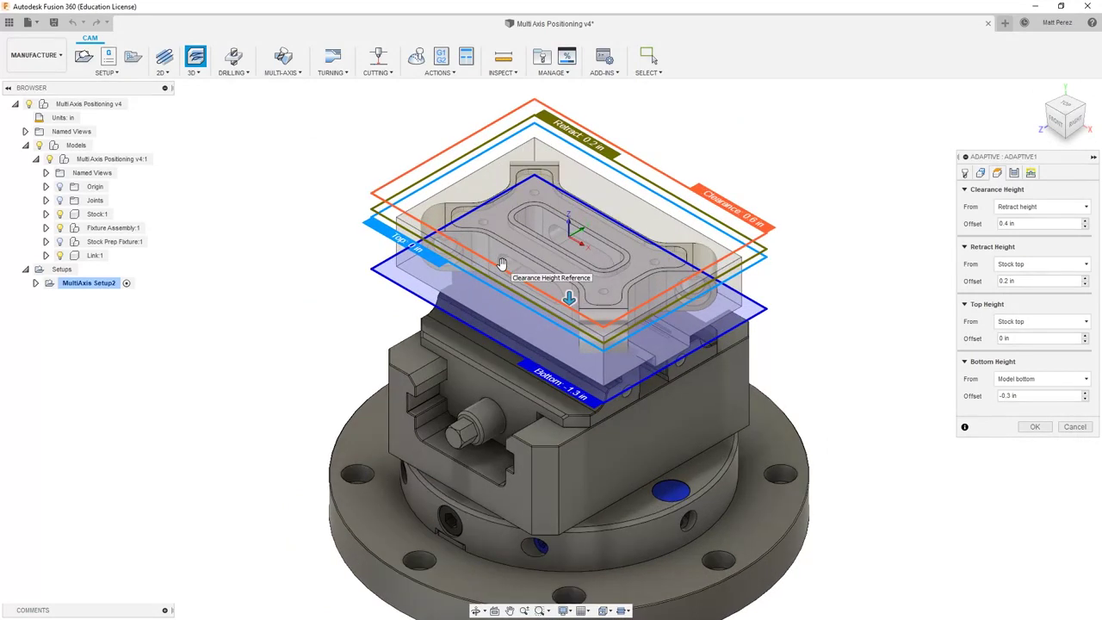
{"action": "left_click", "coordinate": [1014, 173]}
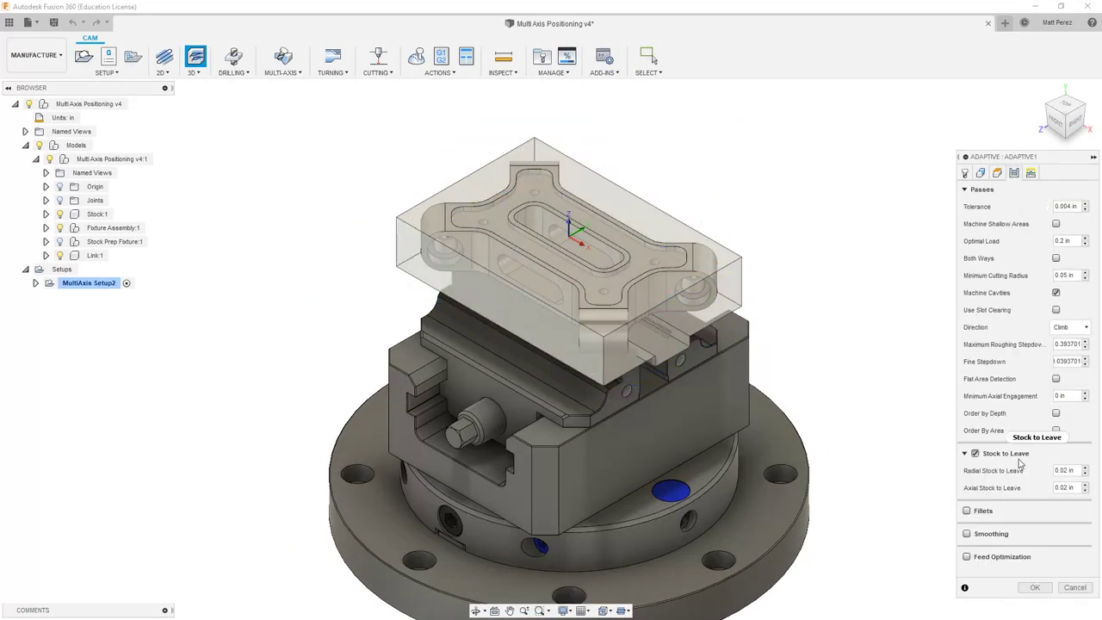
Change Maximum Roughing Stepdown to 0.3125 in
{"action": "mouse_move", "coordinate": [1019, 464]}
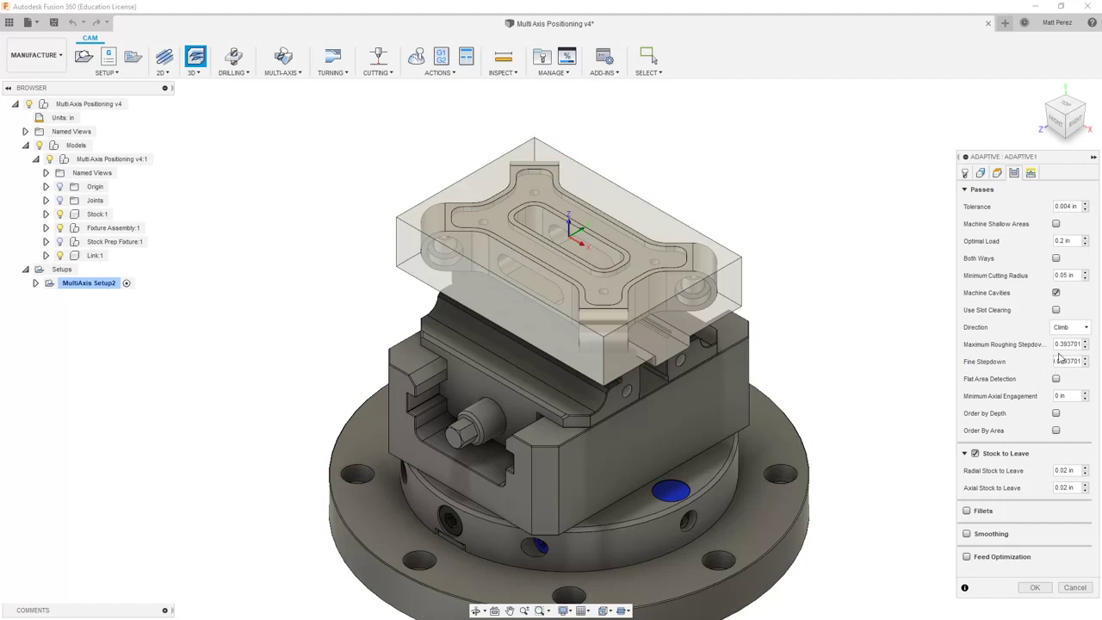
{"action": "left_click_drag", "start_coordinate": [1058, 343], "coordinate": [1081, 343]}
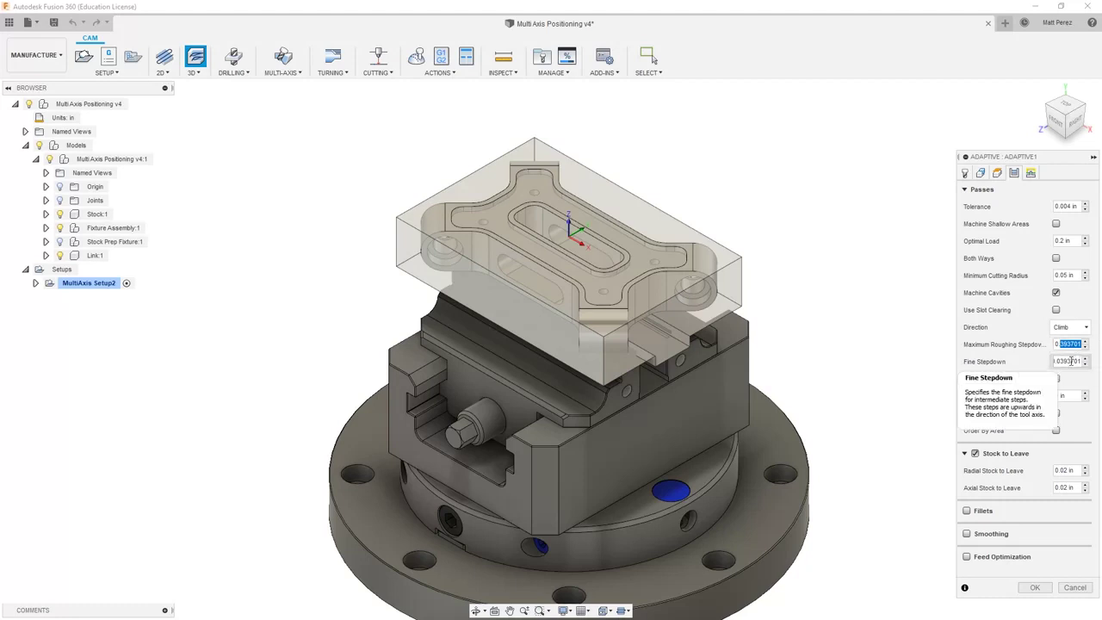
{"action": "type", "text": "31"}
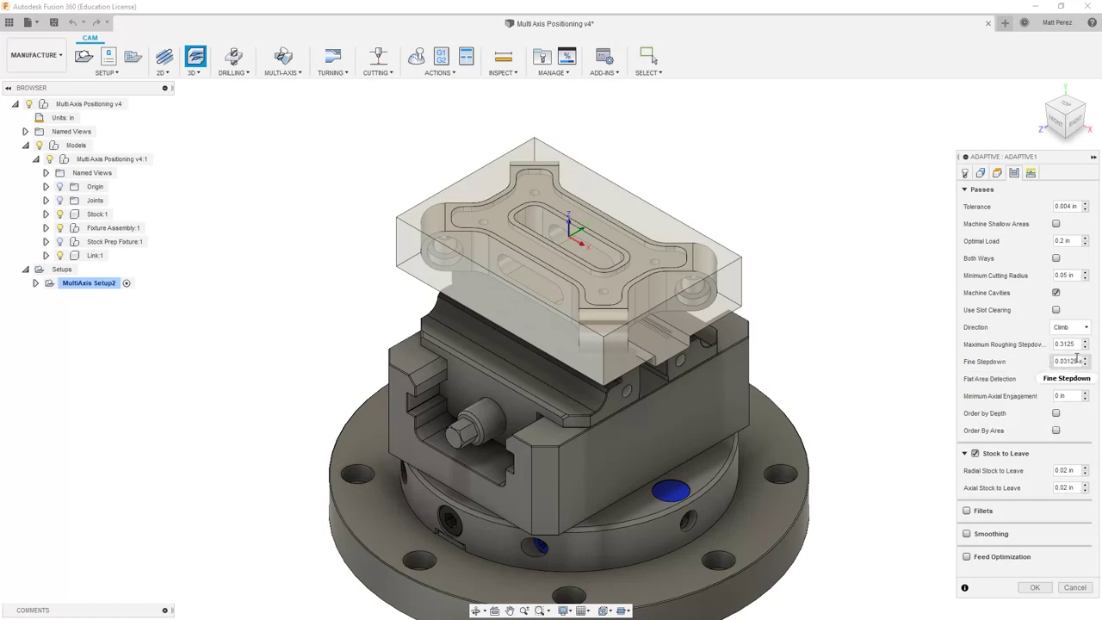
{"action": "mouse_move", "coordinate": [1076, 358]}
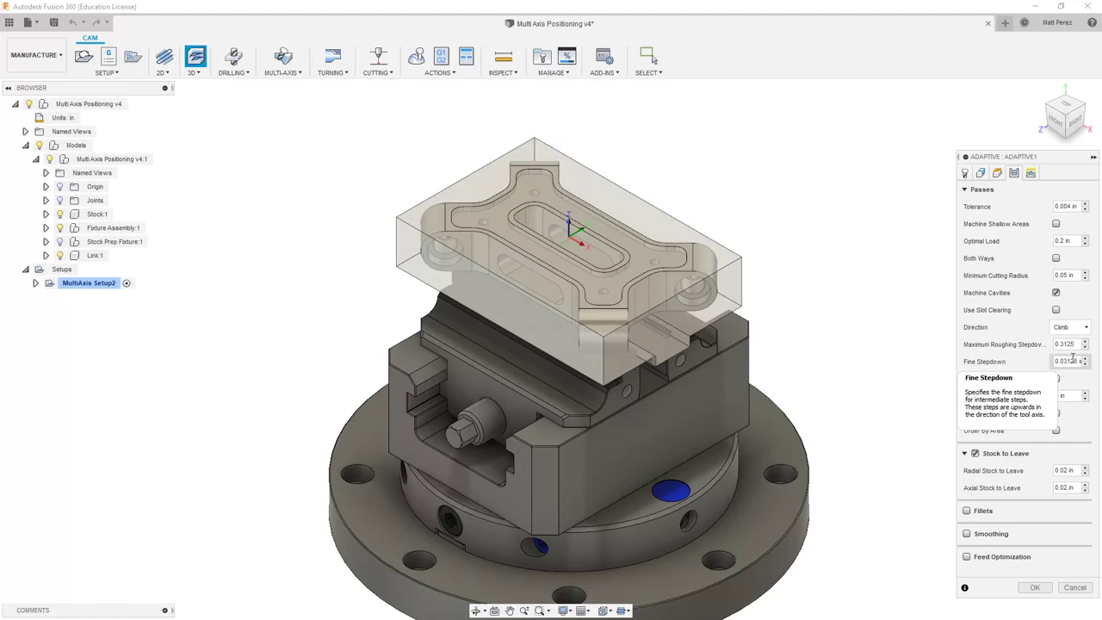
Edit the Fine Stepdown expression, then reset Fine Stepdown to its default value
{"action": "right_click", "coordinate": [1074, 361]}
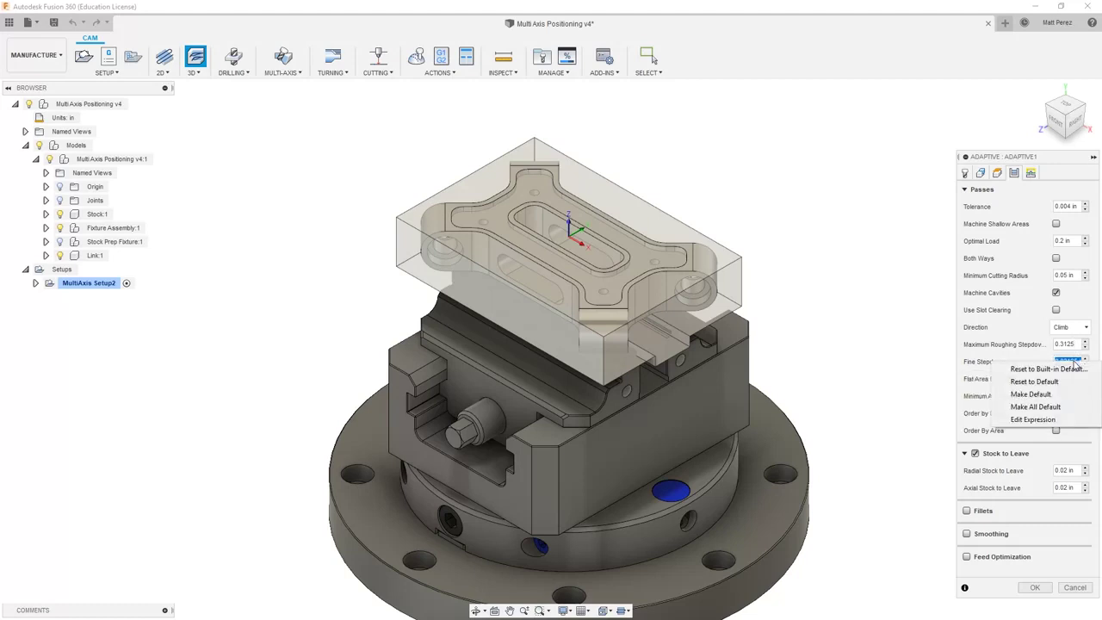
{"action": "left_click", "coordinate": [1056, 418]}
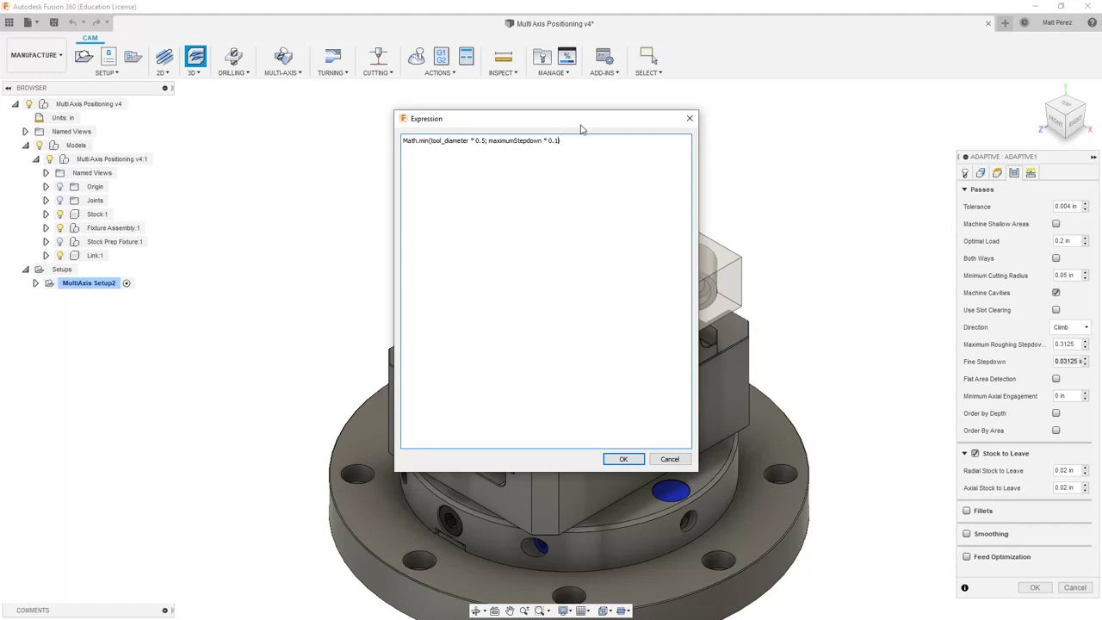
{"action": "type", "text": "25"}
{"action": "left_click", "coordinate": [625, 458]}
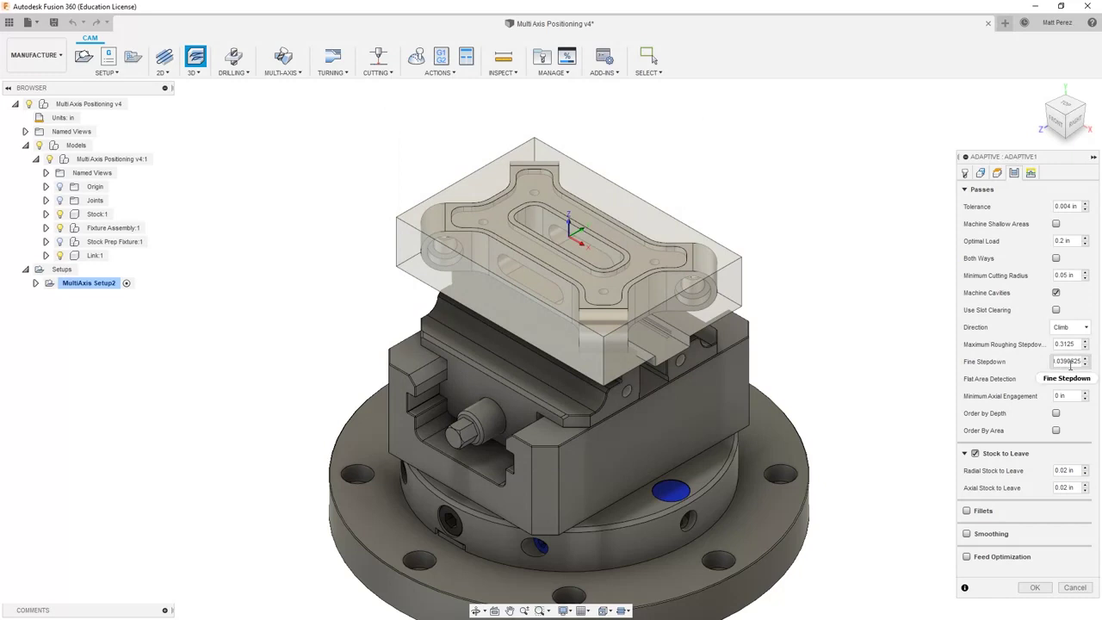
{"action": "mouse_move", "coordinate": [1071, 361]}
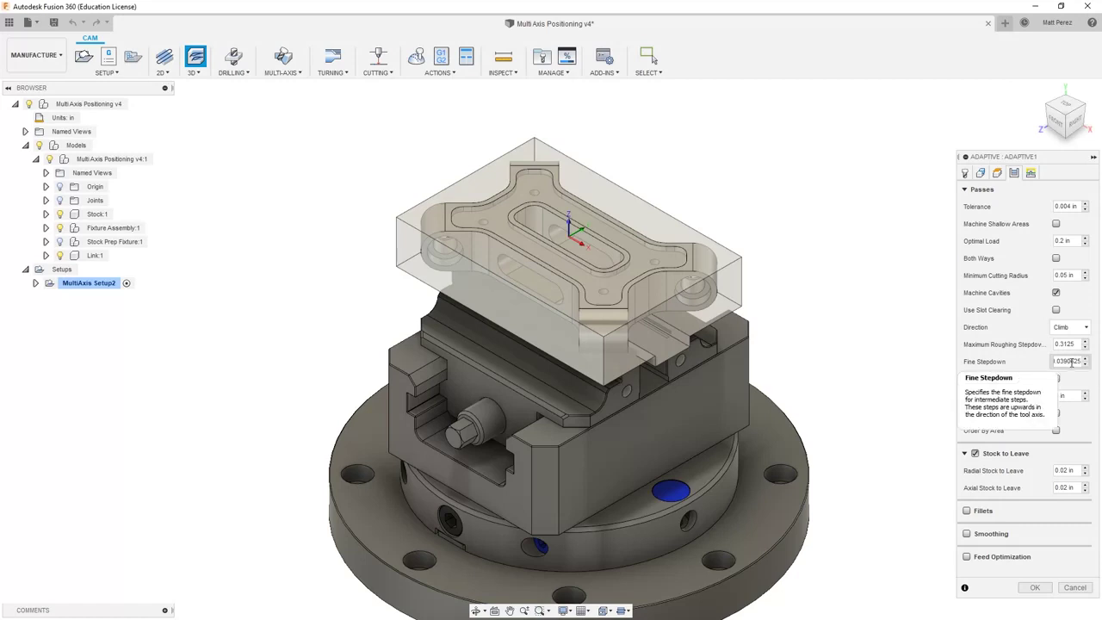
{"action": "right_click", "coordinate": [1070, 362]}
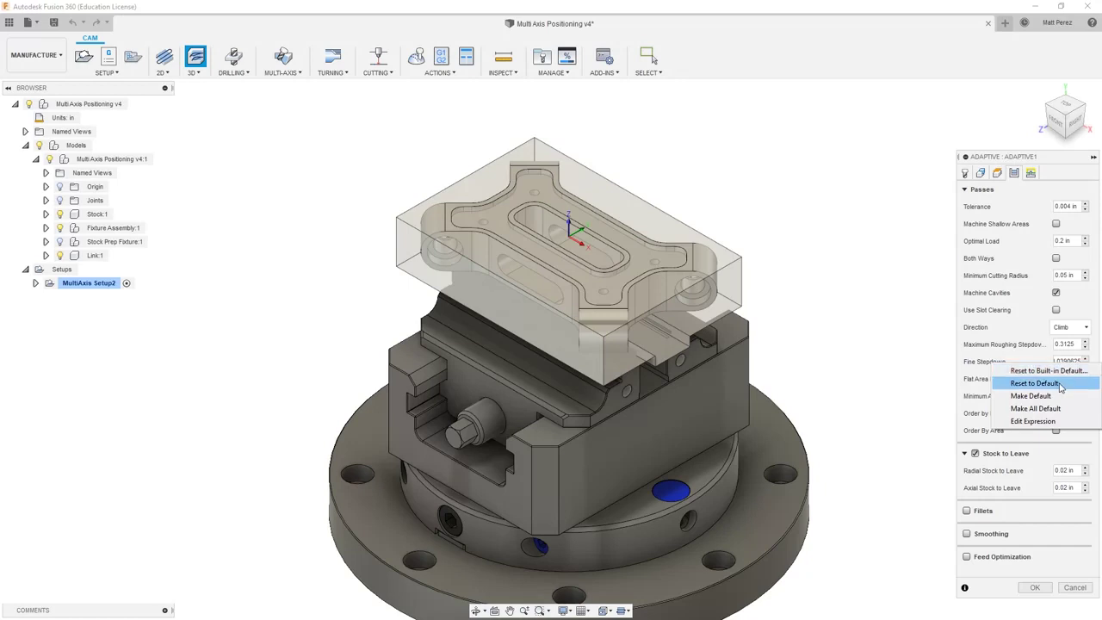
{"action": "left_click", "coordinate": [1059, 384]}
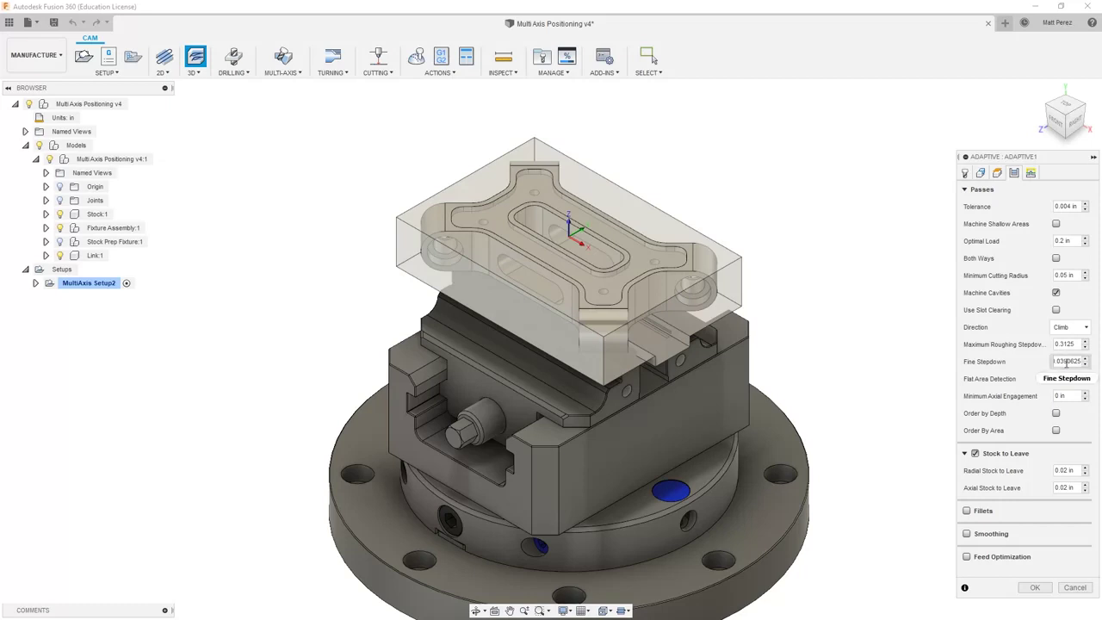
Check the value options of the other Passes fields, ending on Axial Stock to Leave
{"action": "right_click", "coordinate": [1067, 345]}
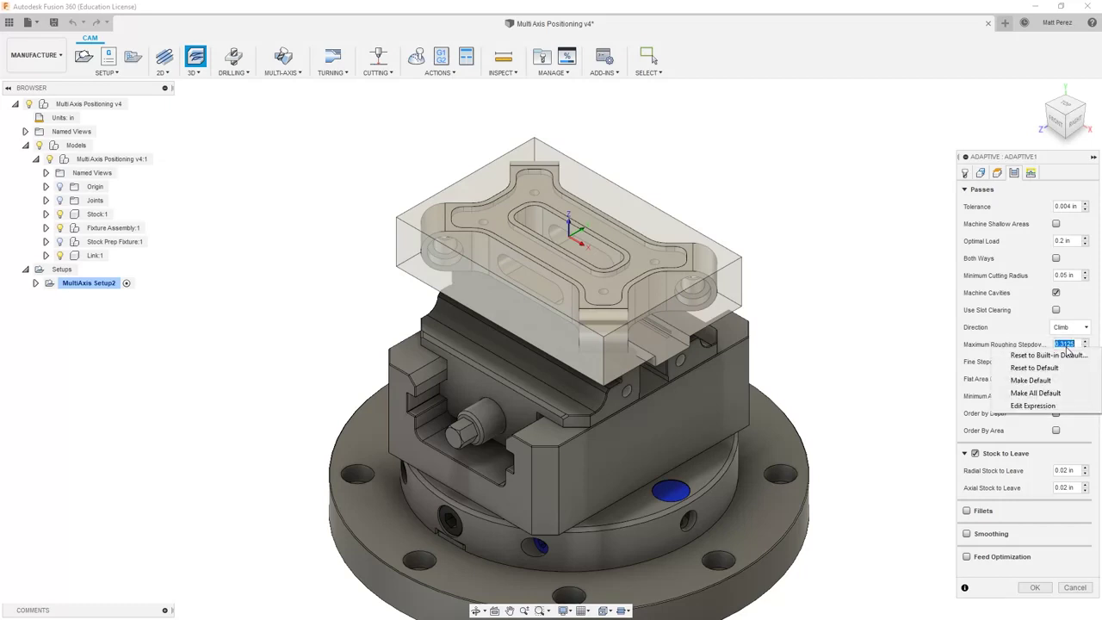
{"action": "left_click", "coordinate": [1043, 346]}
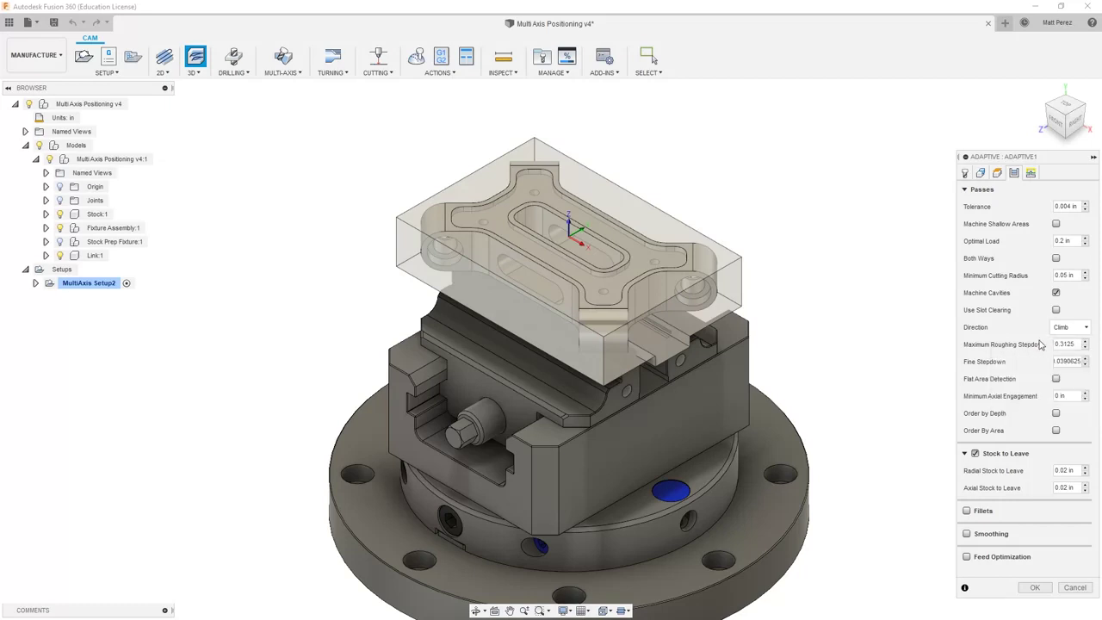
{"action": "right_click", "coordinate": [1067, 274]}
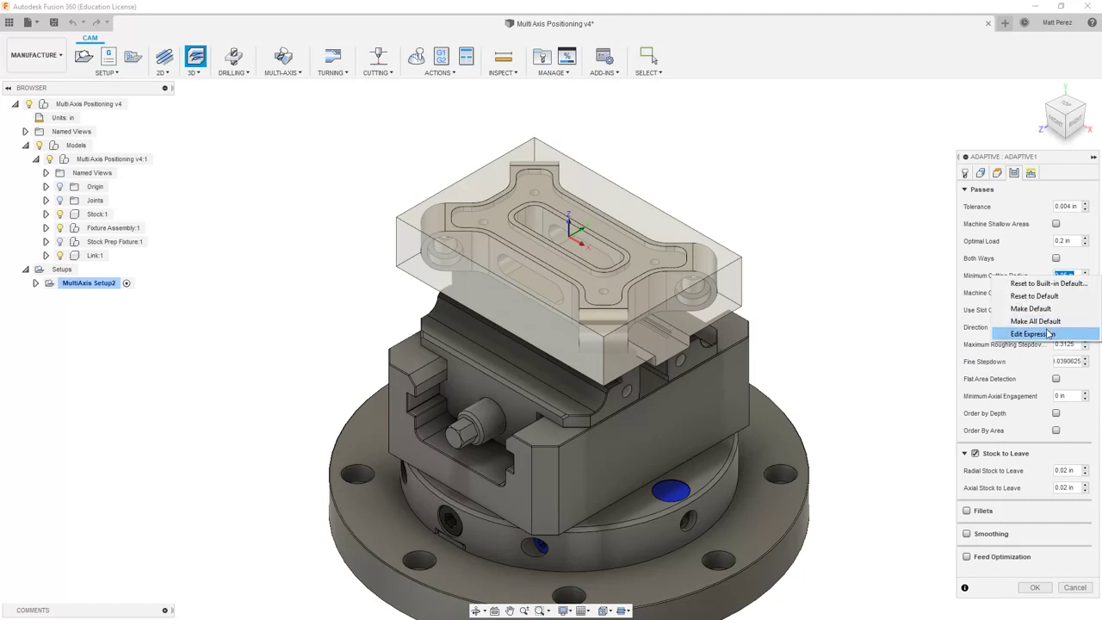
{"action": "right_click", "coordinate": [1070, 472]}
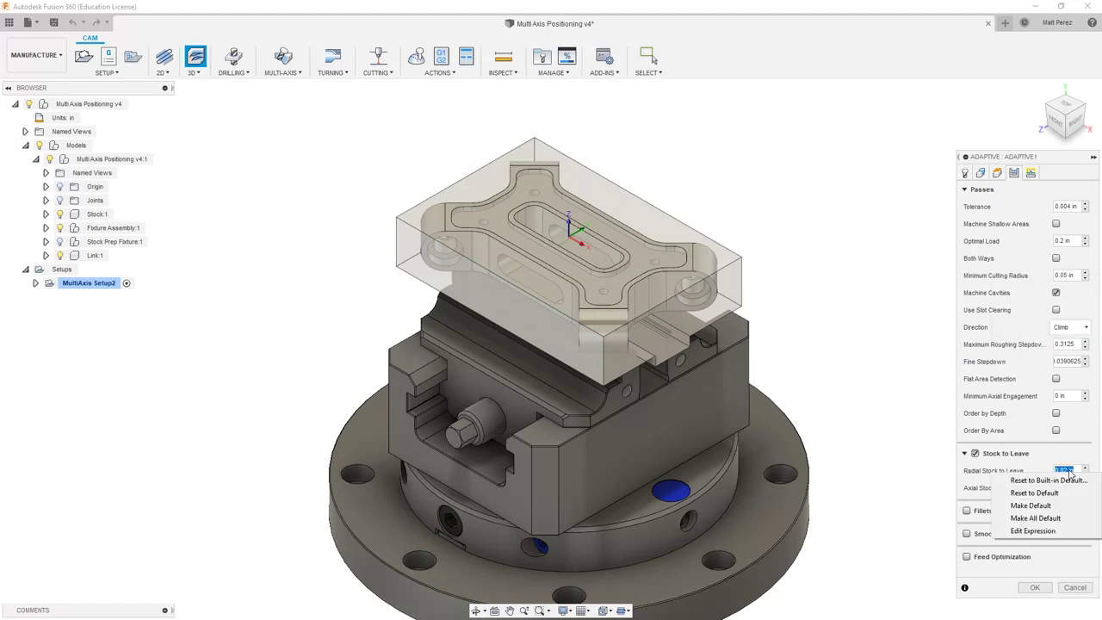
{"action": "left_click", "coordinate": [1019, 463]}
{"action": "right_click", "coordinate": [1067, 487]}
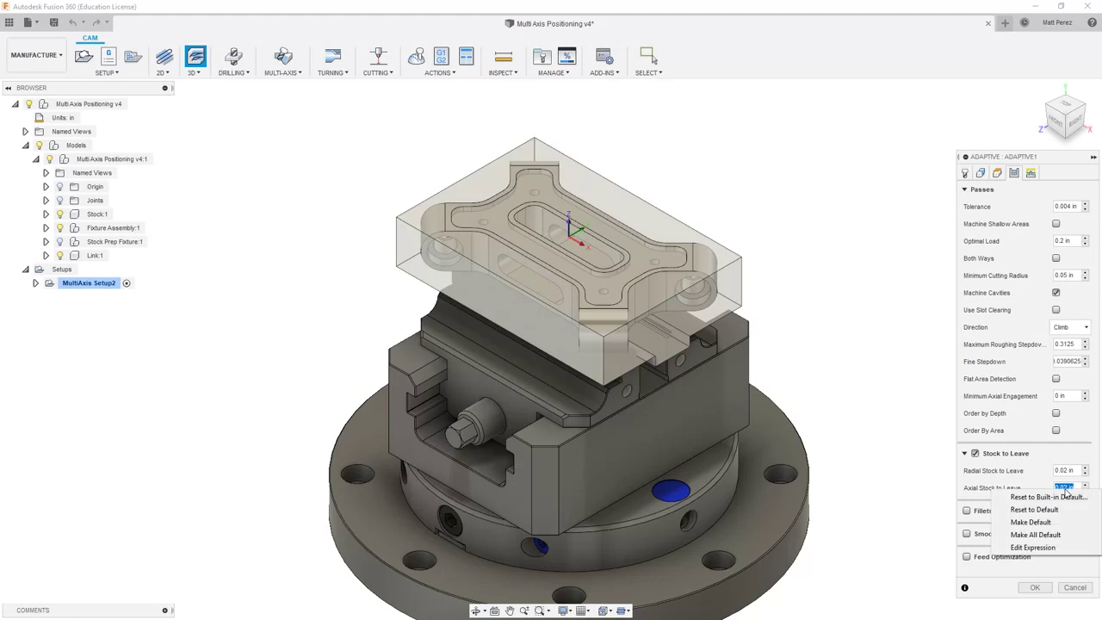
View the Axial Stock to Leave expression, close it, and reopen it
{"action": "left_click", "coordinate": [1052, 547]}
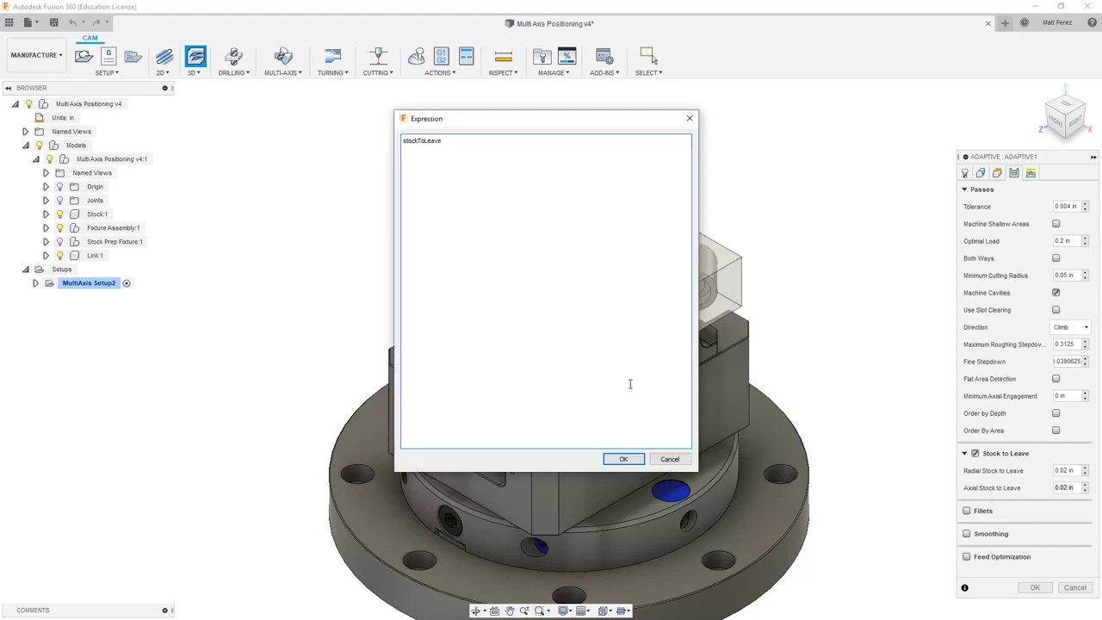
{"action": "left_click", "coordinate": [623, 459]}
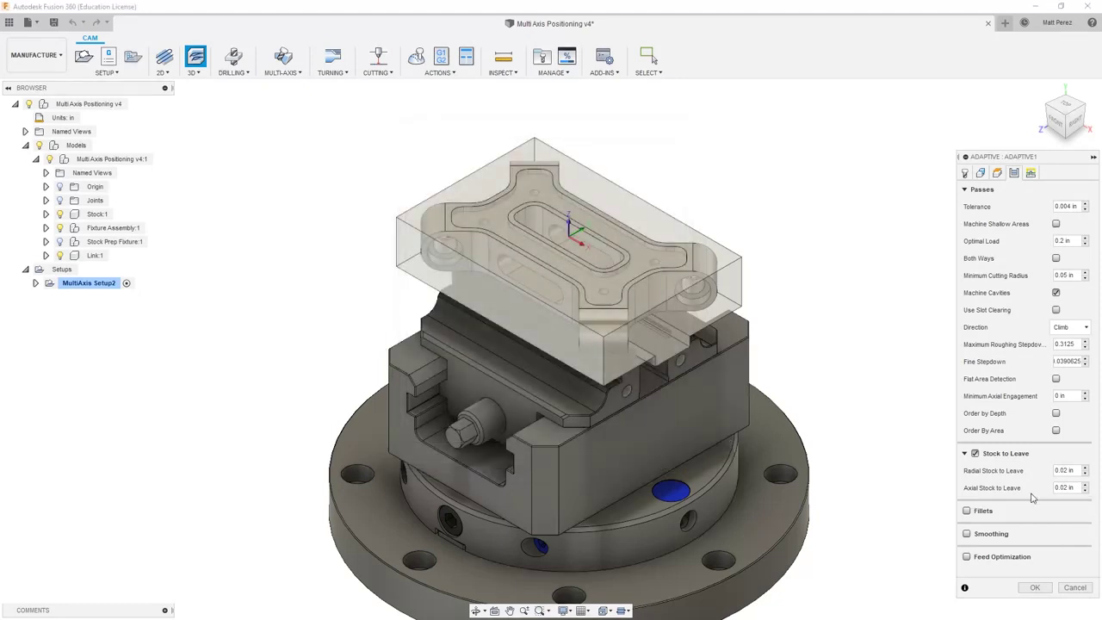
{"action": "left_click", "coordinate": [1065, 487]}
{"action": "right_click", "coordinate": [1065, 488]}
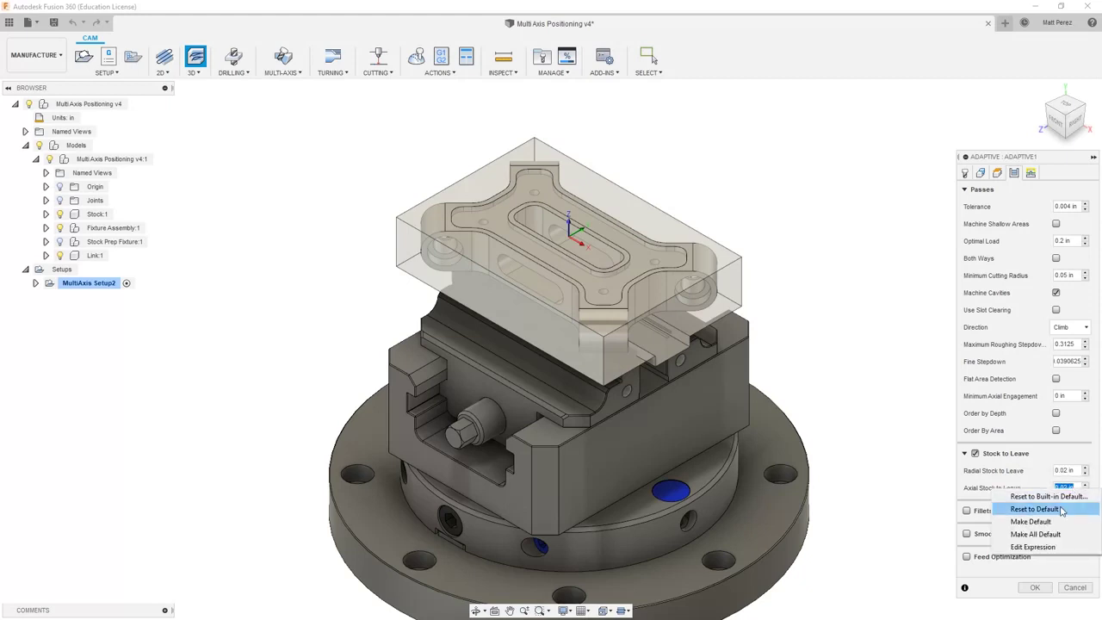
{"action": "left_click", "coordinate": [1032, 546]}
Try the autocomplete on 'sto' and keep the expression as stockToLeave at 0.02 in
{"action": "right_click", "coordinate": [471, 157]}
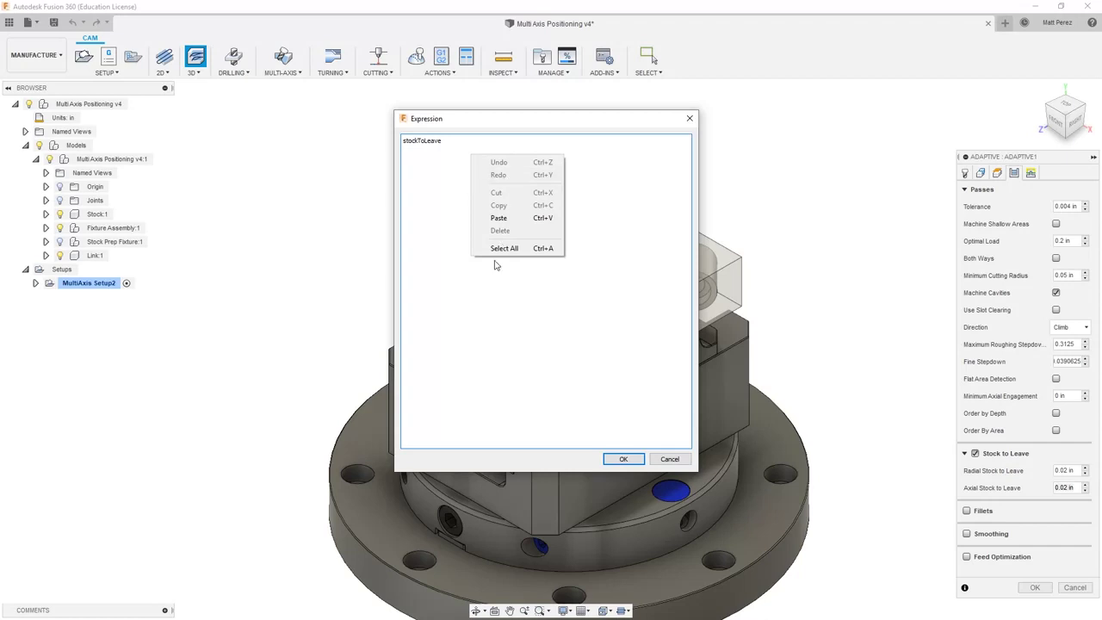
{"action": "left_click", "coordinate": [446, 158]}
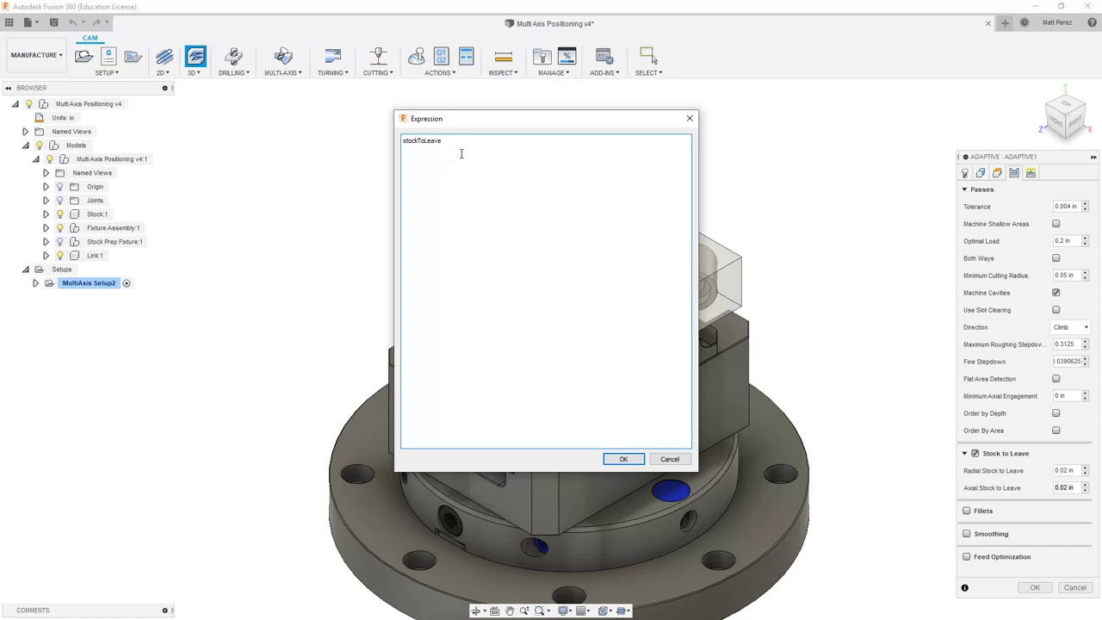
{"action": "type", "text": "sto"}
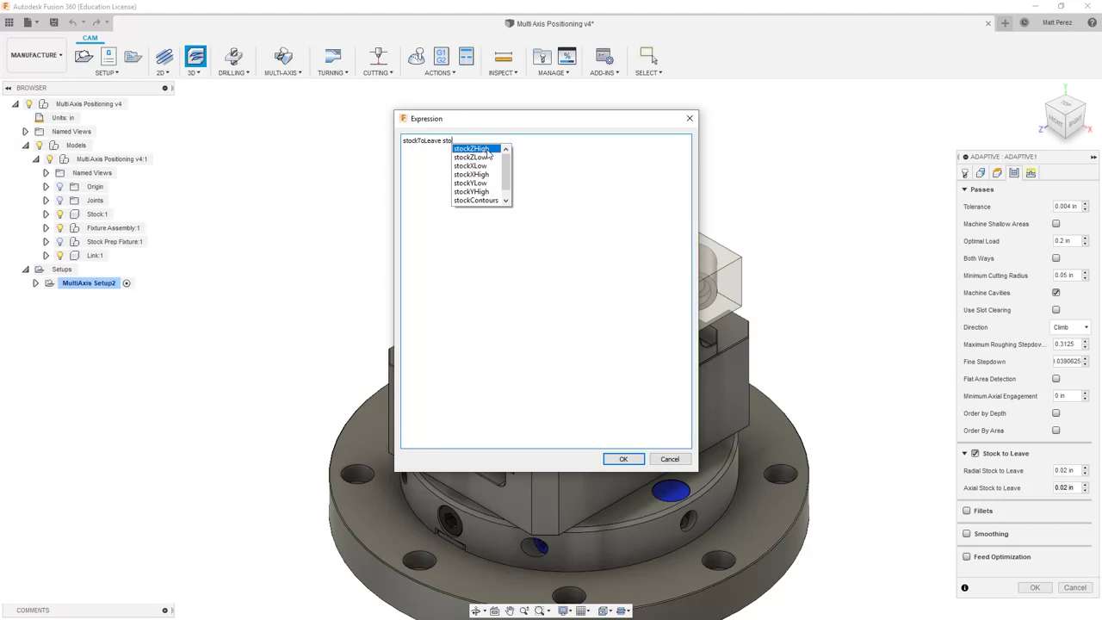
{"action": "scroll", "coordinate": [509, 173], "scroll_direction": "down", "scroll_amount": 1}
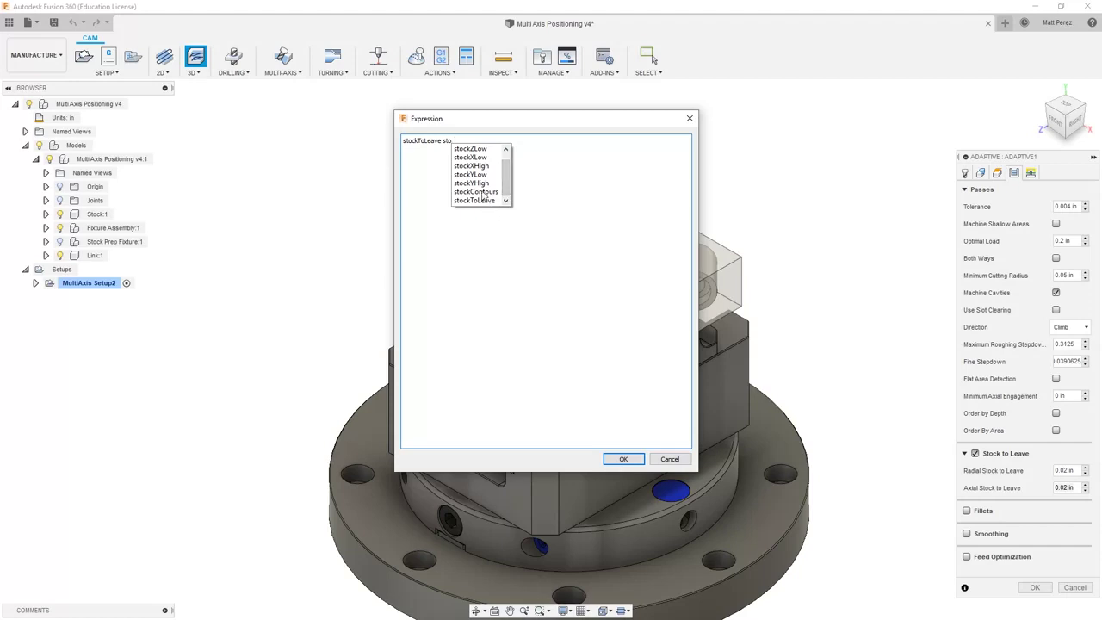
{"action": "left_click_drag", "start_coordinate": [508, 173], "coordinate": [508, 162]}
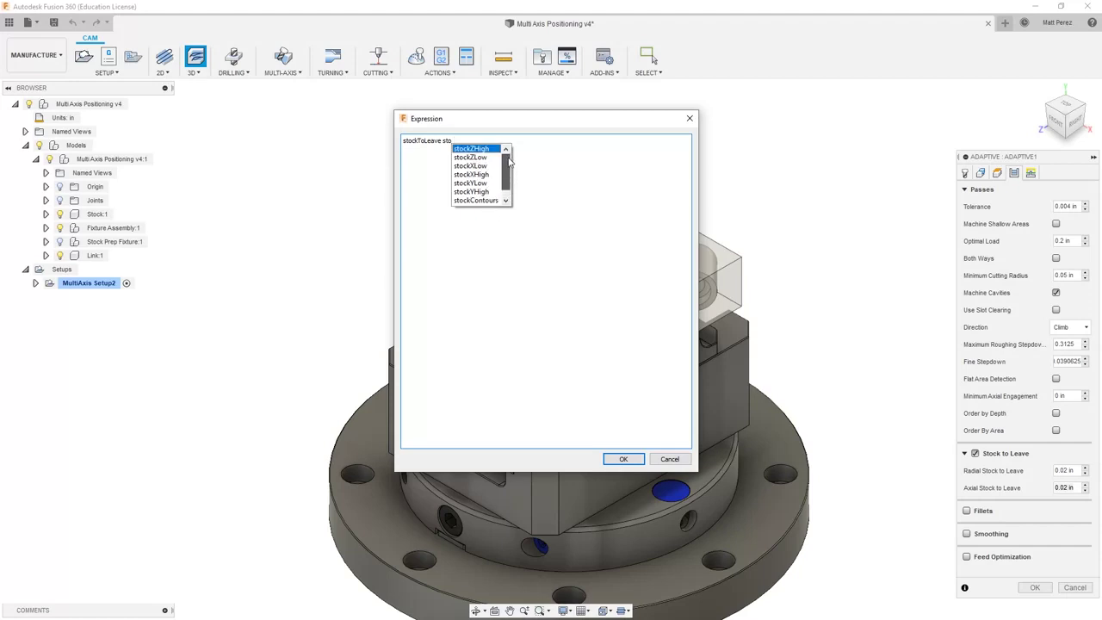
{"action": "left_click", "coordinate": [546, 153]}
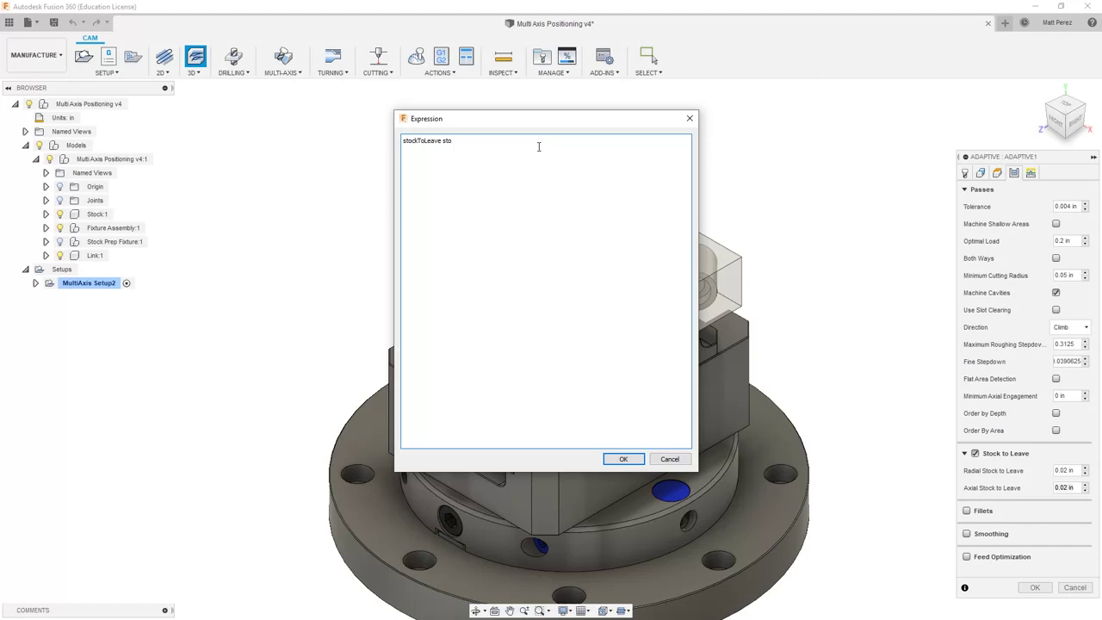
{"action": "key", "text": "BackSpace"}
{"action": "key", "text": "BackSpace"}
{"action": "key", "text": "BackSpace"}
{"action": "key", "text": "BackSpace"}
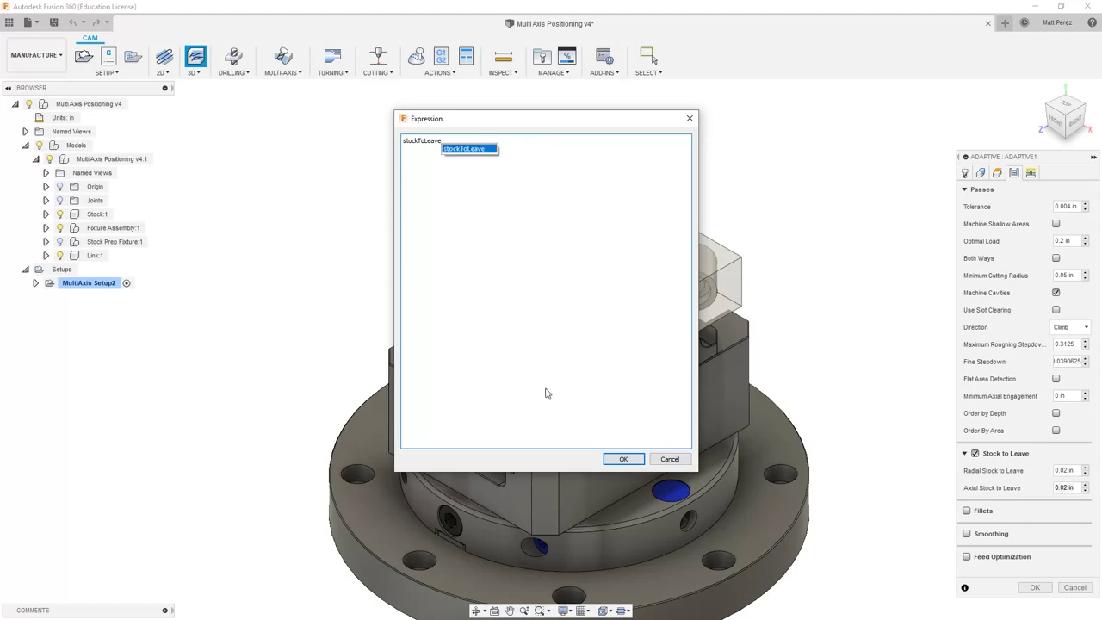
{"action": "left_click", "coordinate": [618, 459]}
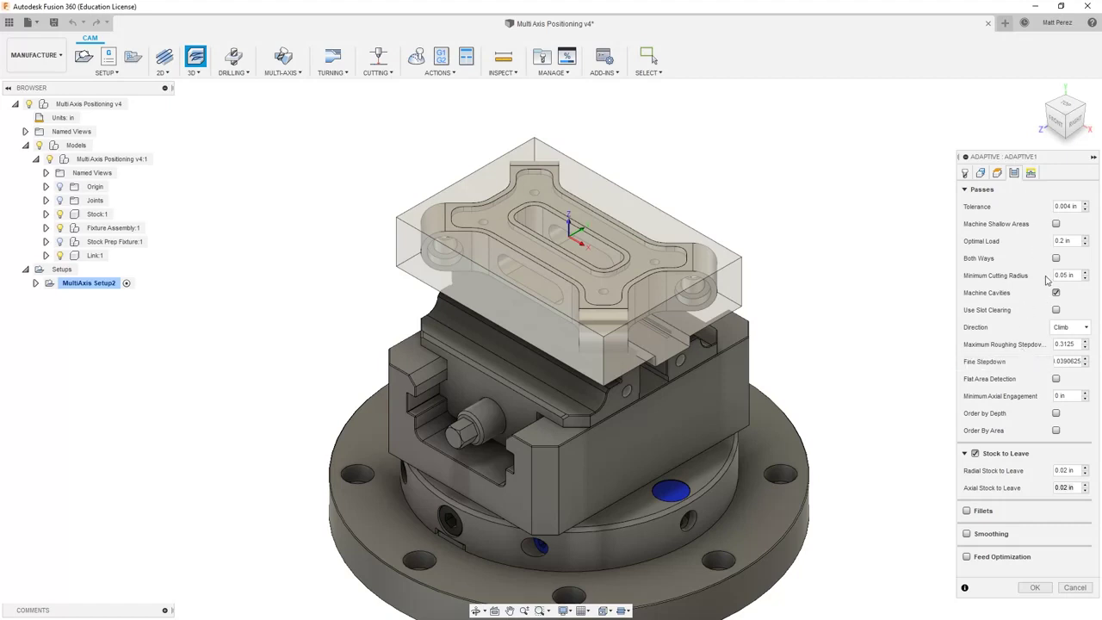
Generate the Adaptive1 toolpath and simulate it through to the roughed stock
{"action": "left_click", "coordinate": [1036, 587]}
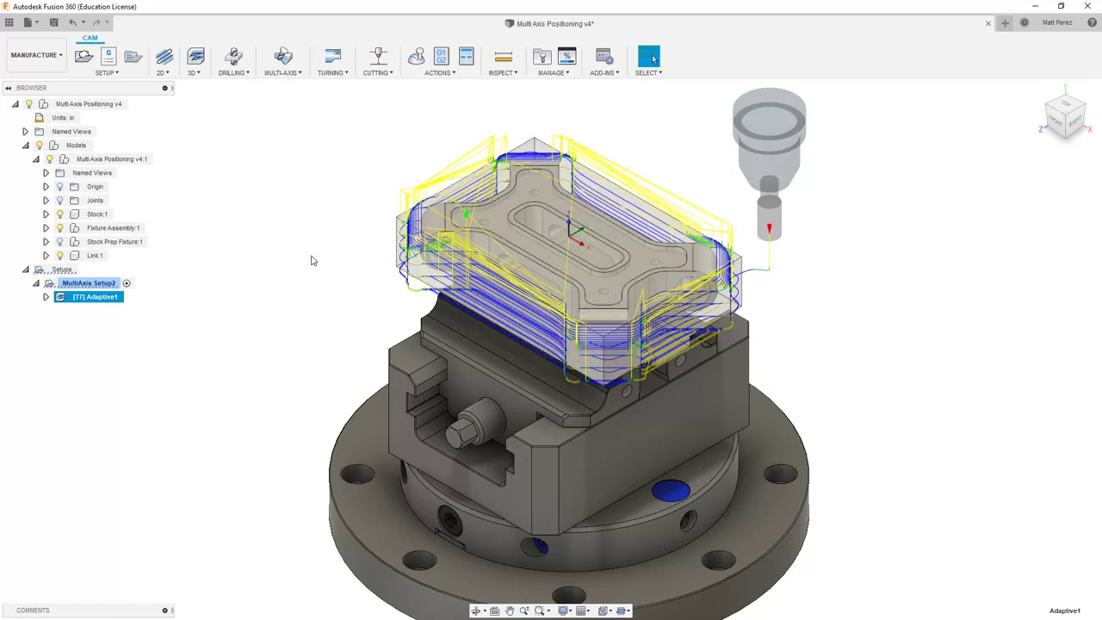
{"action": "left_click", "coordinate": [419, 62]}
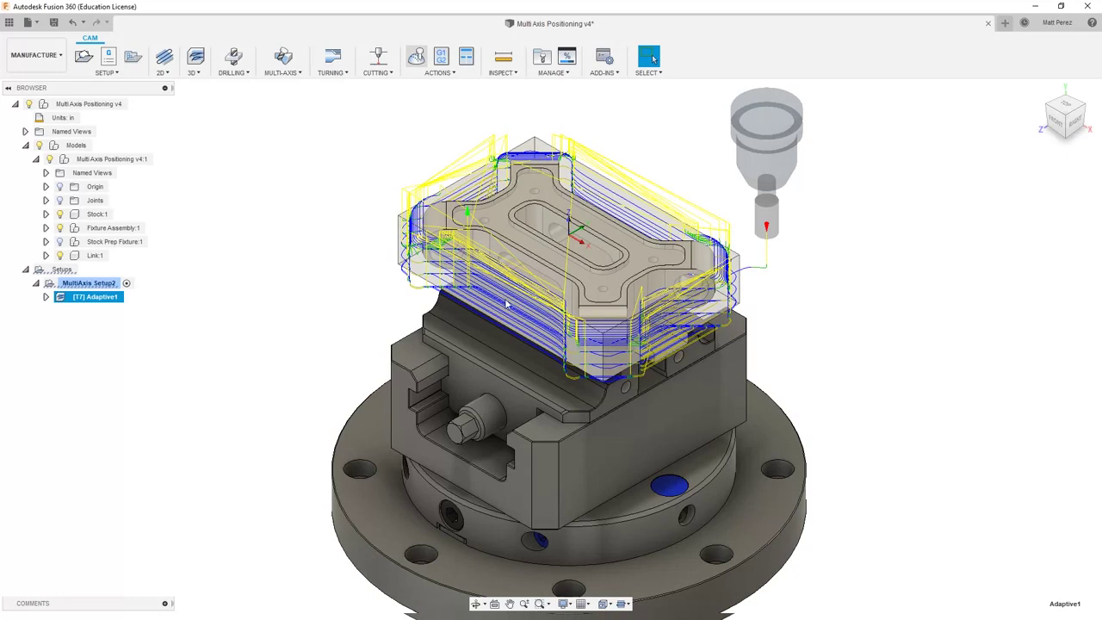
{"action": "left_click", "coordinate": [600, 567]}
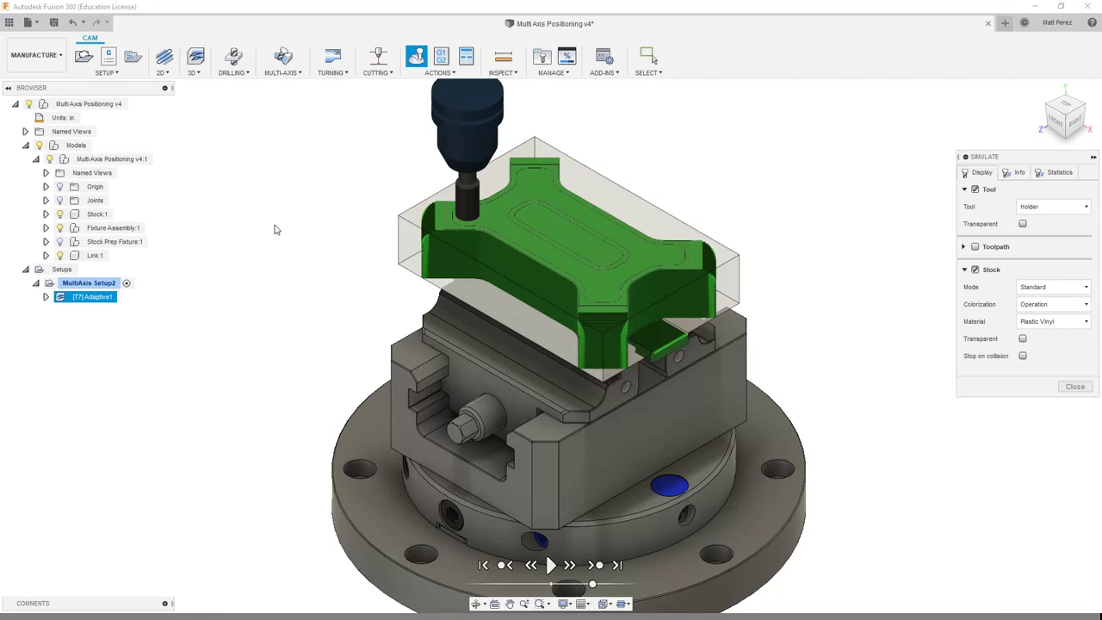
Turn off Object Shadow in the display settings effects
{"action": "left_click", "coordinate": [565, 603]}
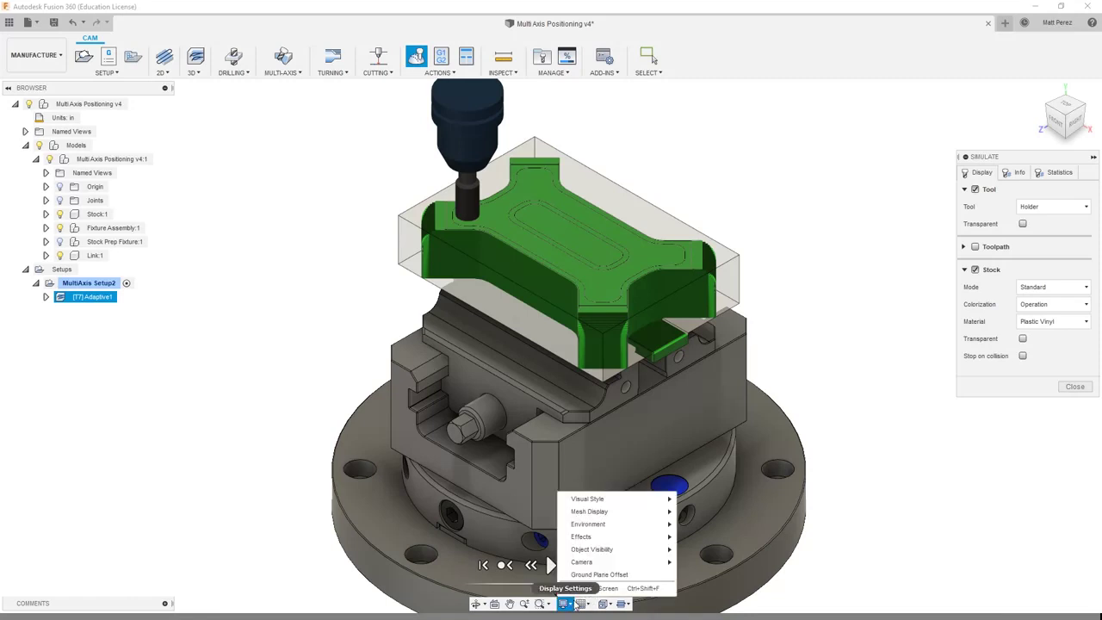
{"action": "mouse_move", "coordinate": [638, 538]}
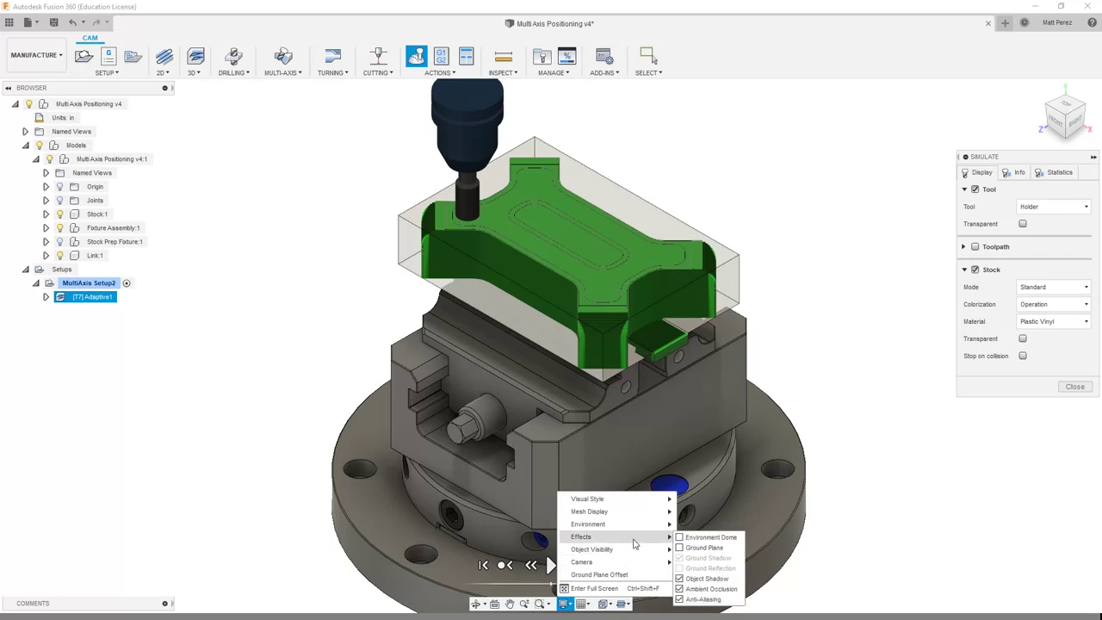
{"action": "left_click", "coordinate": [680, 580]}
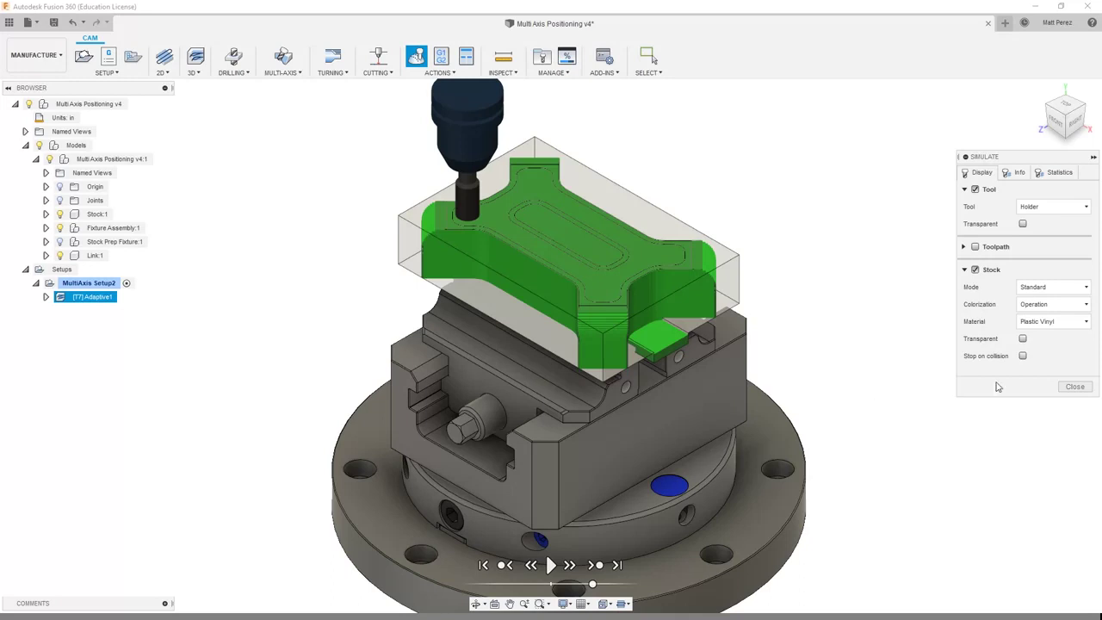
Close the simulation, hide the Stock:1 body, and save a new version of Multi Axis Positioning
{"action": "left_click", "coordinate": [1074, 386]}
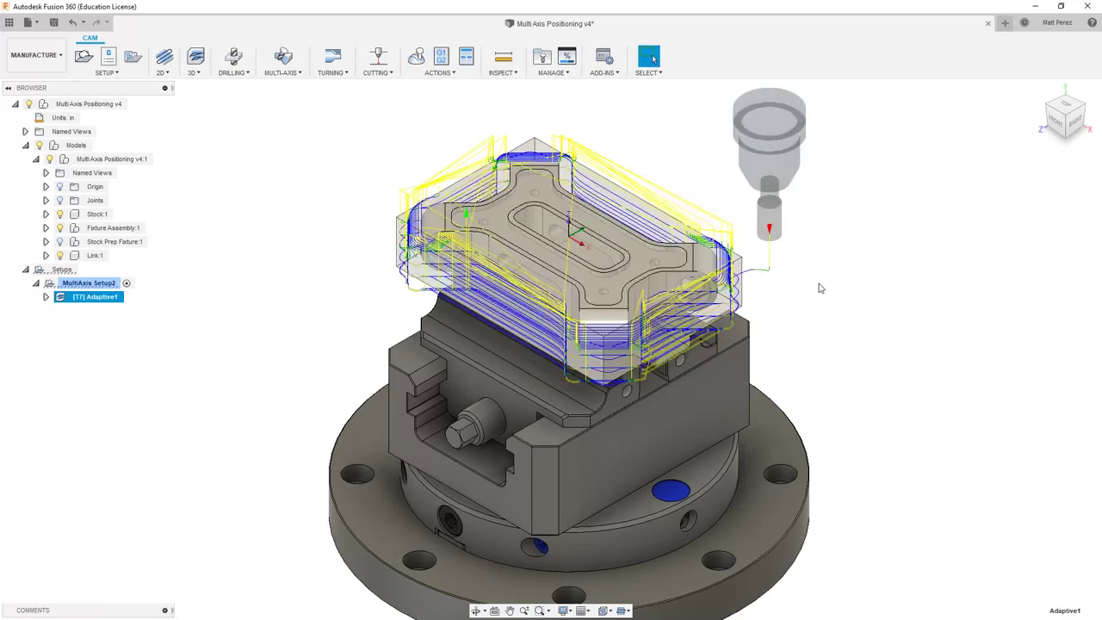
{"action": "left_click", "coordinate": [328, 260]}
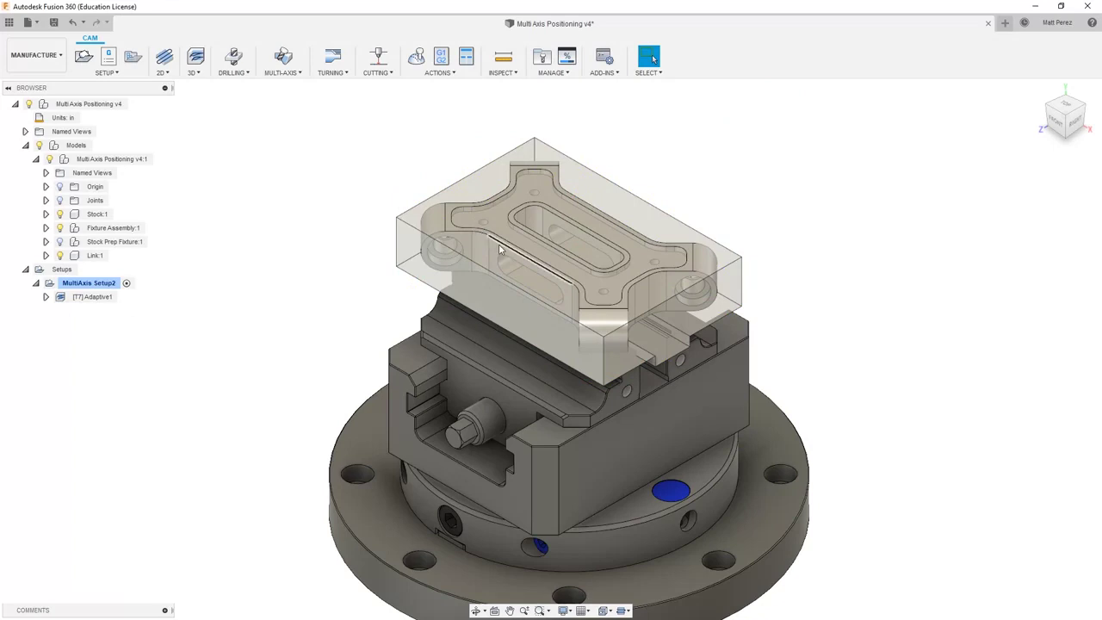
{"action": "left_click", "coordinate": [60, 213]}
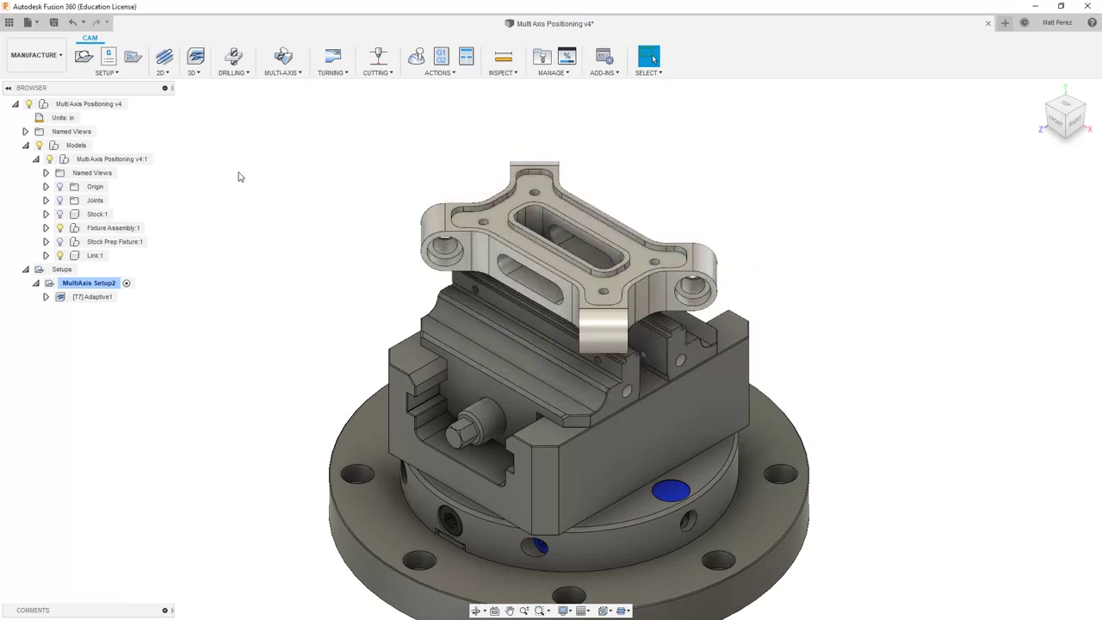
{"action": "left_click", "coordinate": [54, 23]}
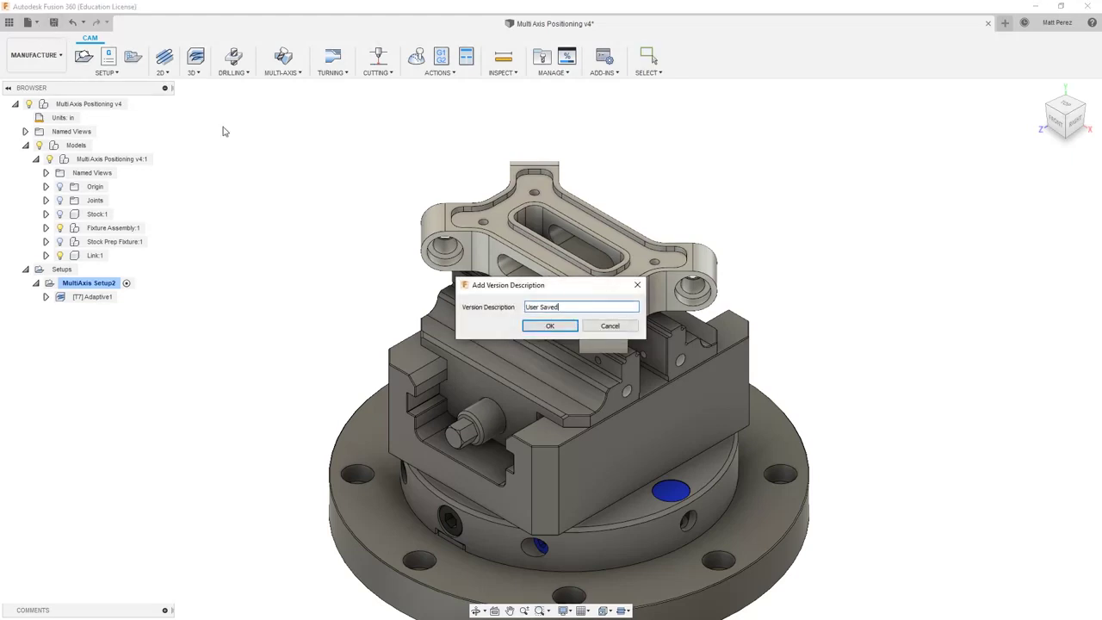
{"action": "left_click", "coordinate": [560, 325]}
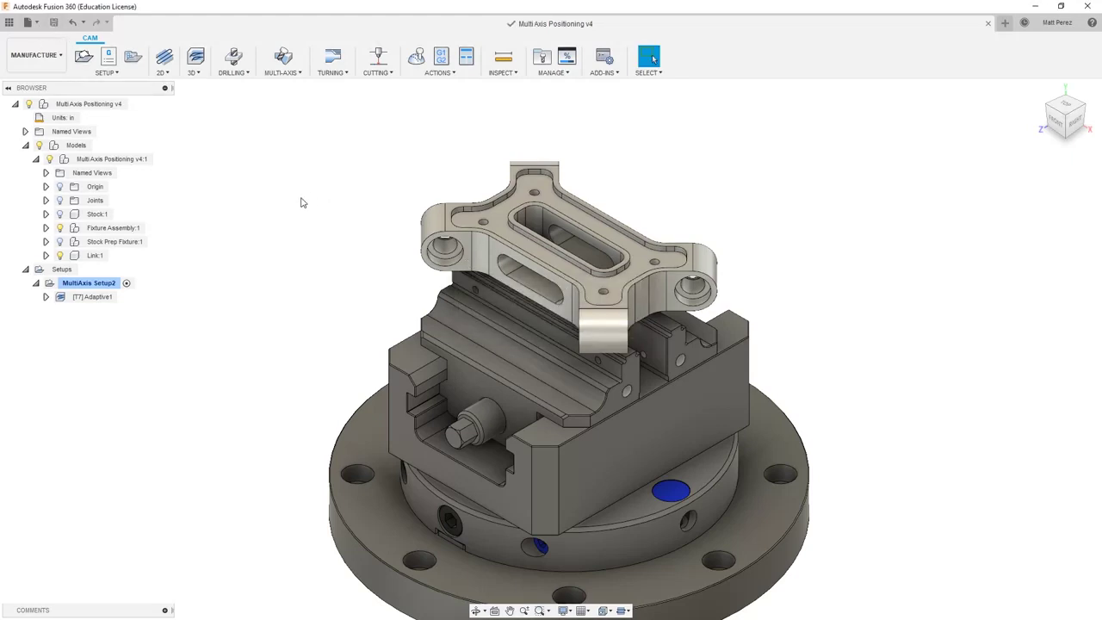